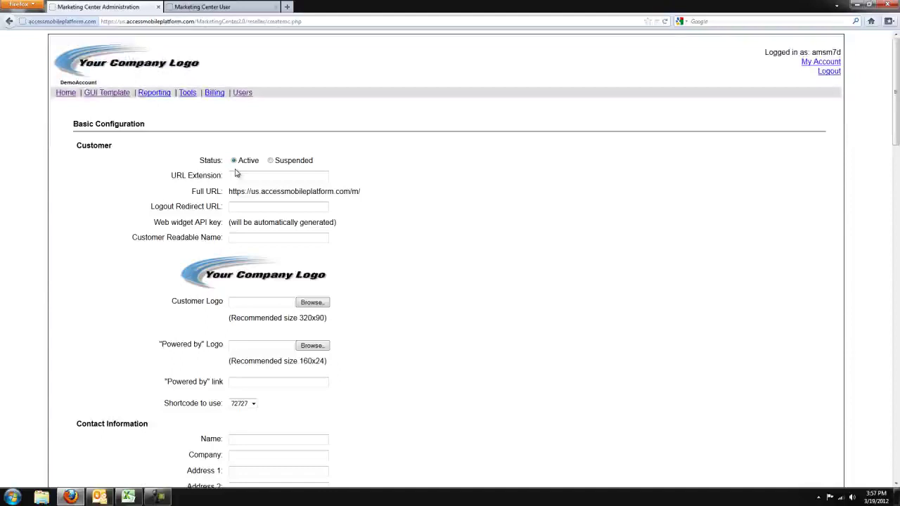
{"action": "type", "text": "Church"}
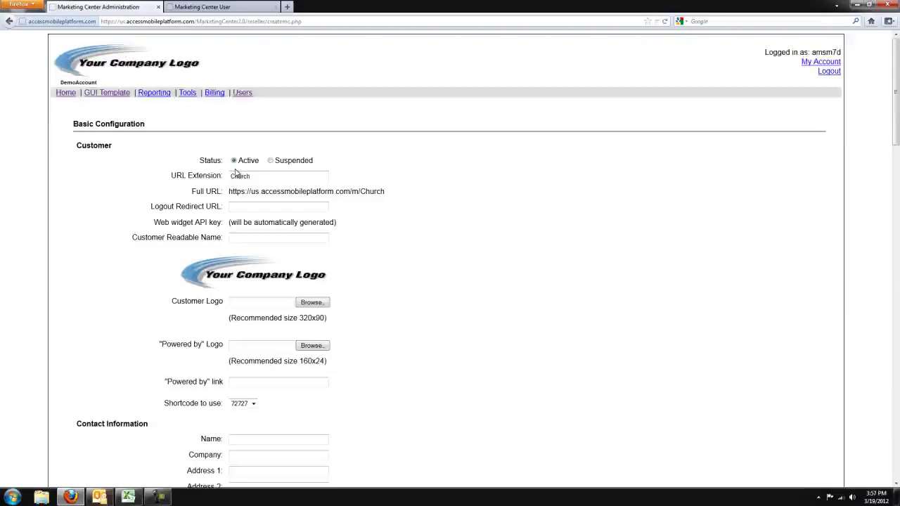
{"action": "type", "text": "Example"}
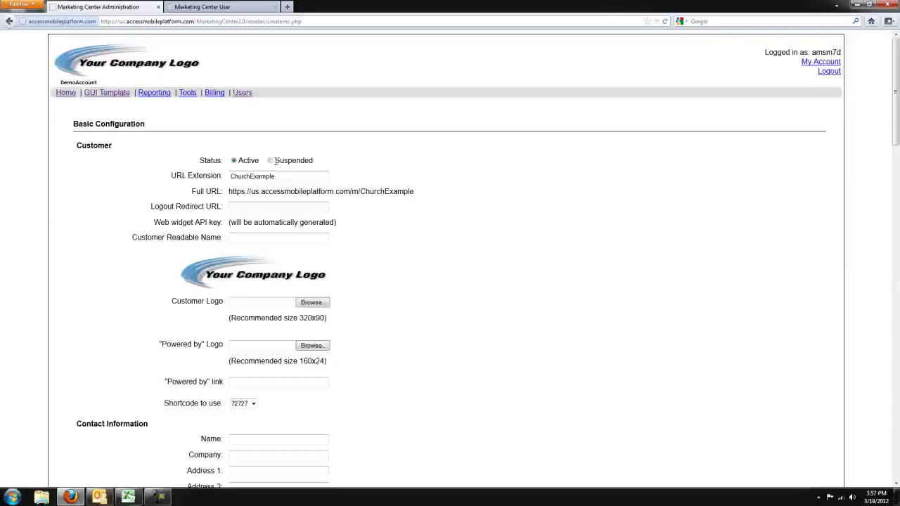
{"action": "left_click", "coordinate": [246, 206]}
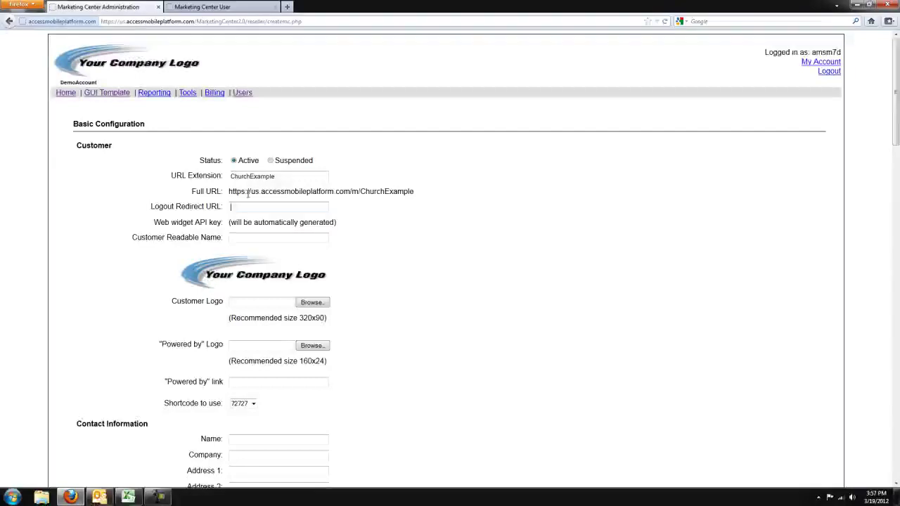
{"action": "type", "text": "www.church"}
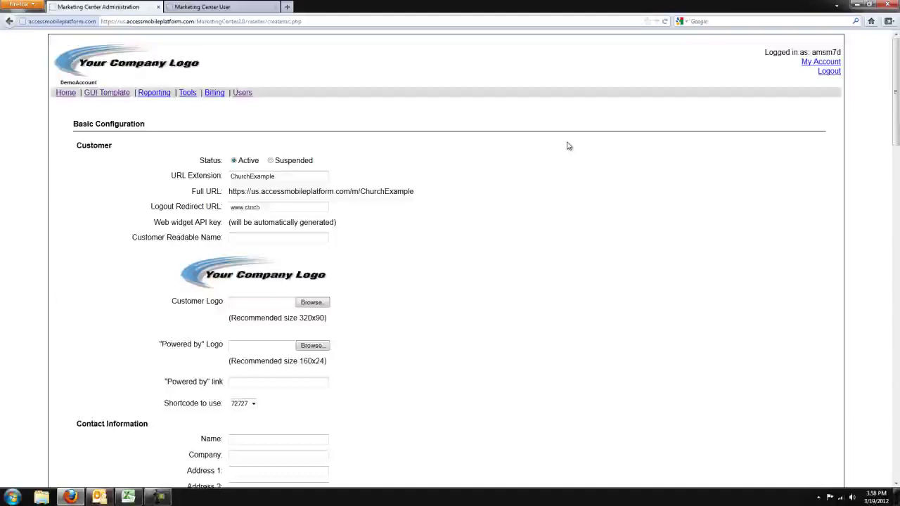
{"action": "key", "text": "BackSpace"}
{"action": "type", "text": "hurchexample.com"}
{"action": "left_click", "coordinate": [253, 237]}
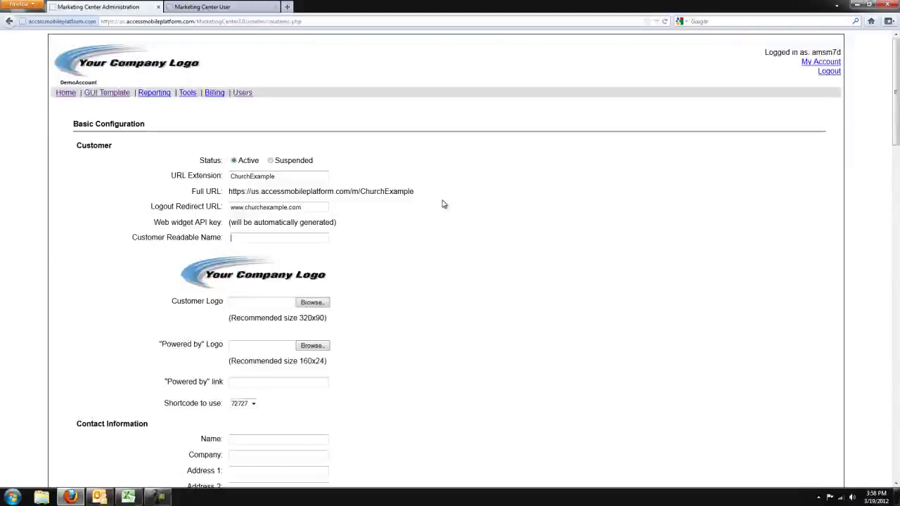
{"action": "type", "text": "Church E"}
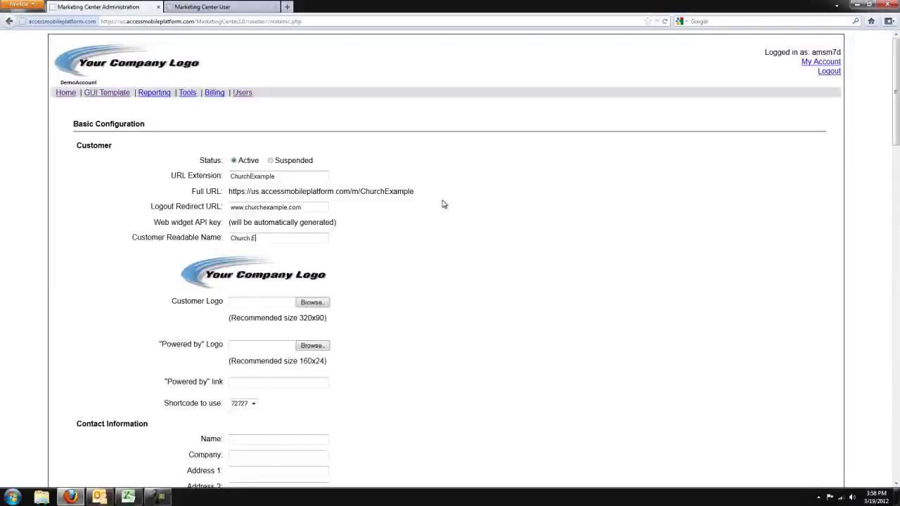
{"action": "type", "text": "xample"}
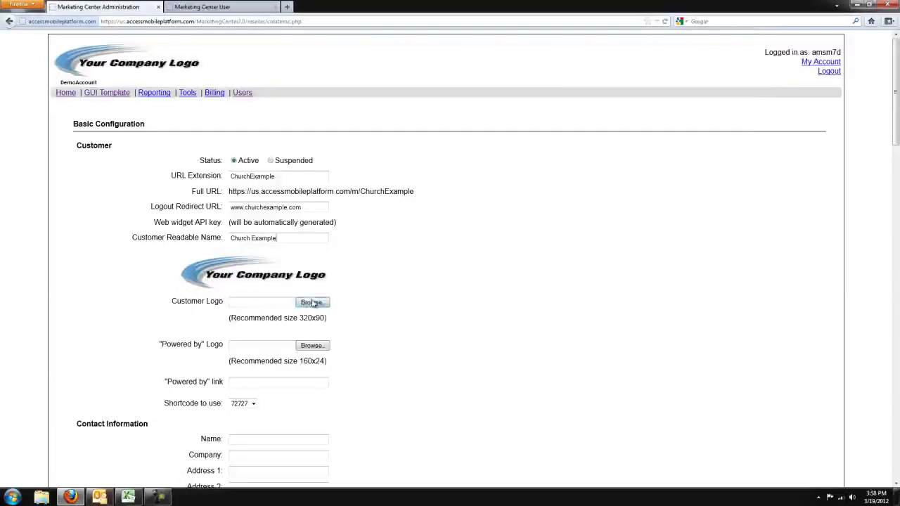
{"action": "left_click", "coordinate": [311, 302]}
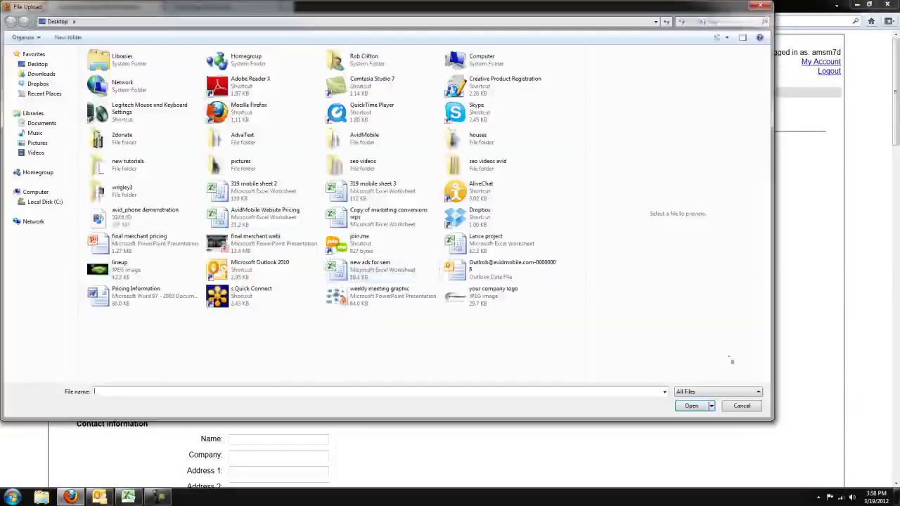
{"action": "left_click", "coordinate": [741, 405]}
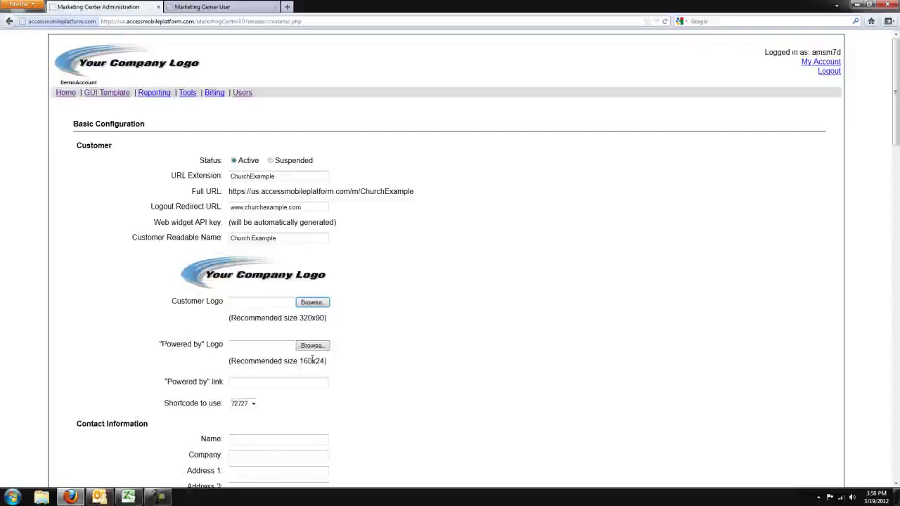
{"action": "left_click", "coordinate": [294, 380]}
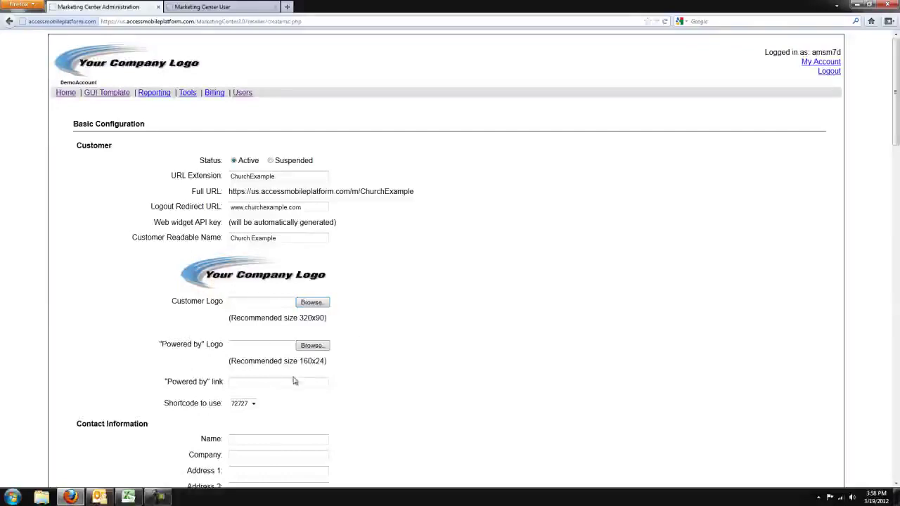
{"action": "type", "text": "www"}
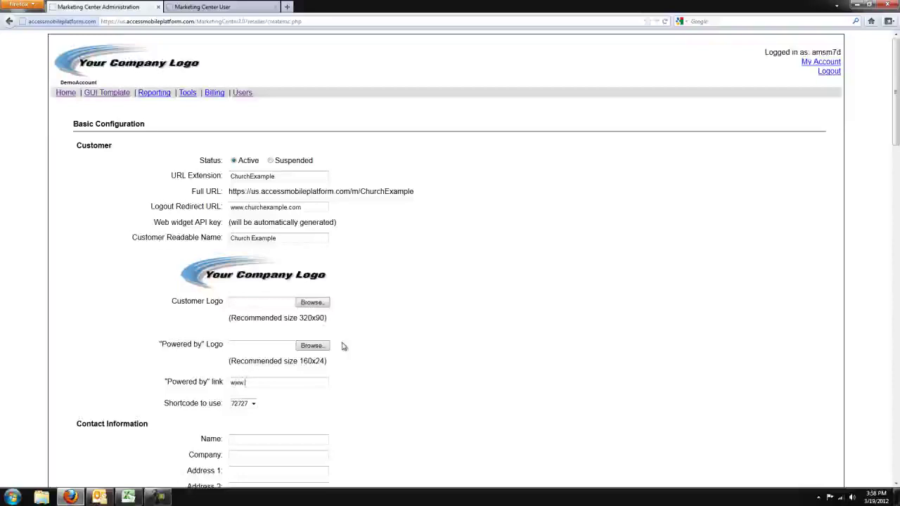
{"action": "type", "text": ".companywebsite"}
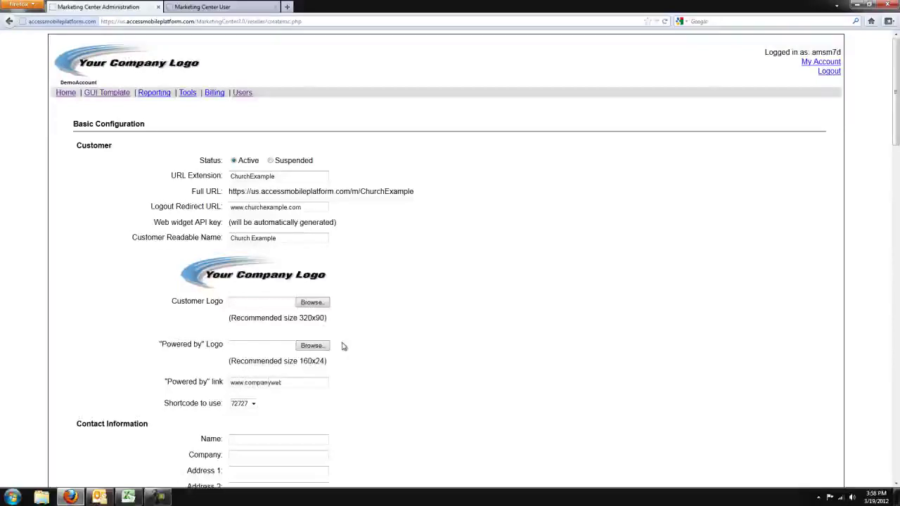
{"action": "type", "text": ".com"}
{"action": "left_click", "coordinate": [252, 404]}
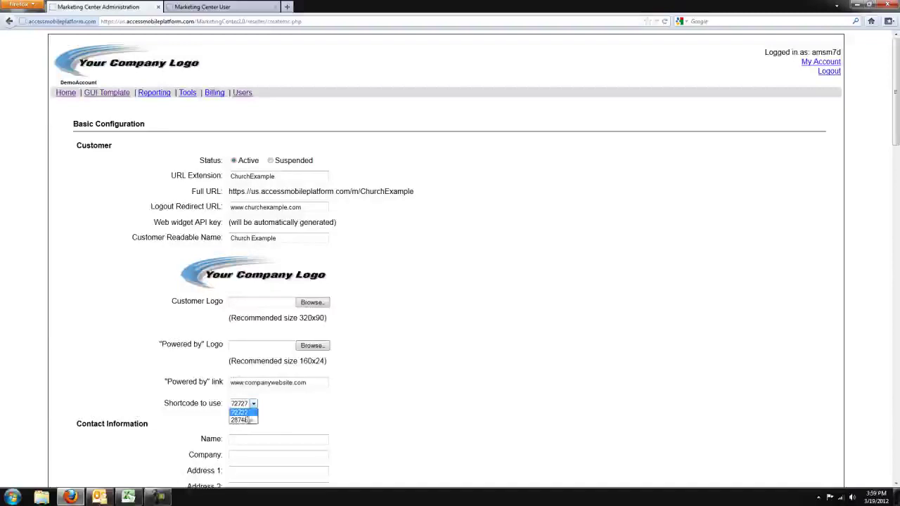
{"action": "left_click", "coordinate": [509, 395]}
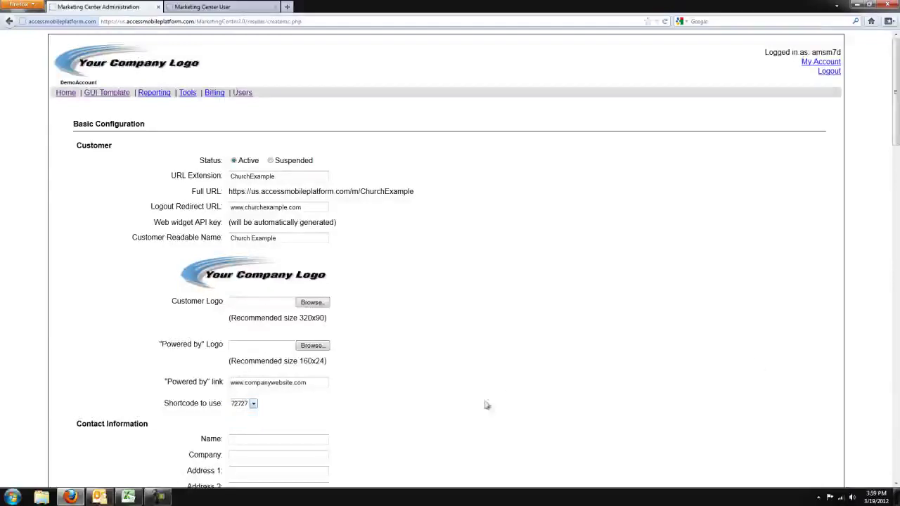
{"action": "left_click_drag", "start_coordinate": [895, 128], "coordinate": [880, 193]}
{"action": "left_click", "coordinate": [272, 168]}
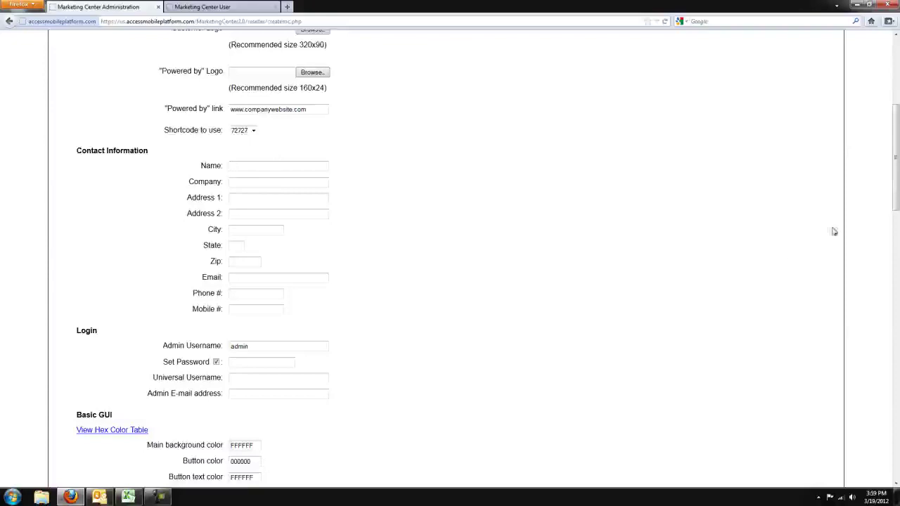
Replace the default admin username with churchexample and copy it.
{"action": "left_click_drag", "start_coordinate": [894, 193], "coordinate": [894, 242]}
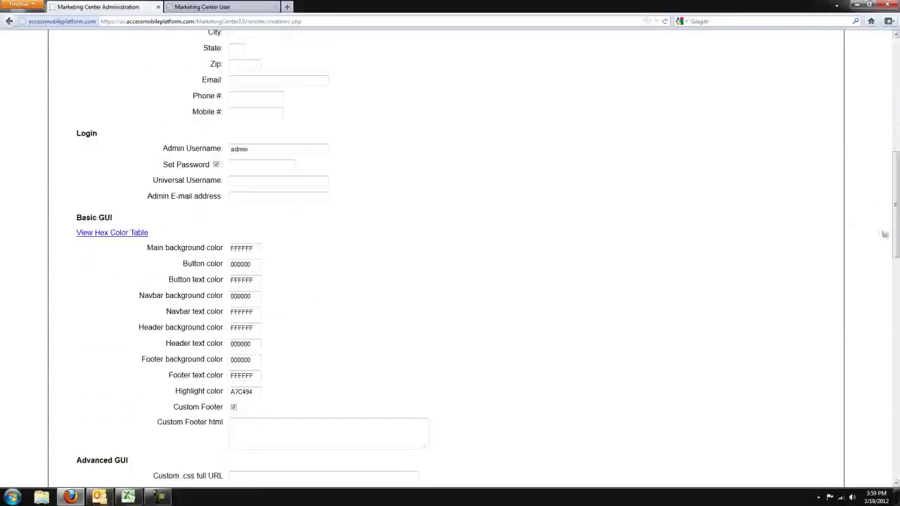
{"action": "left_click_drag", "start_coordinate": [280, 149], "coordinate": [136, 149]}
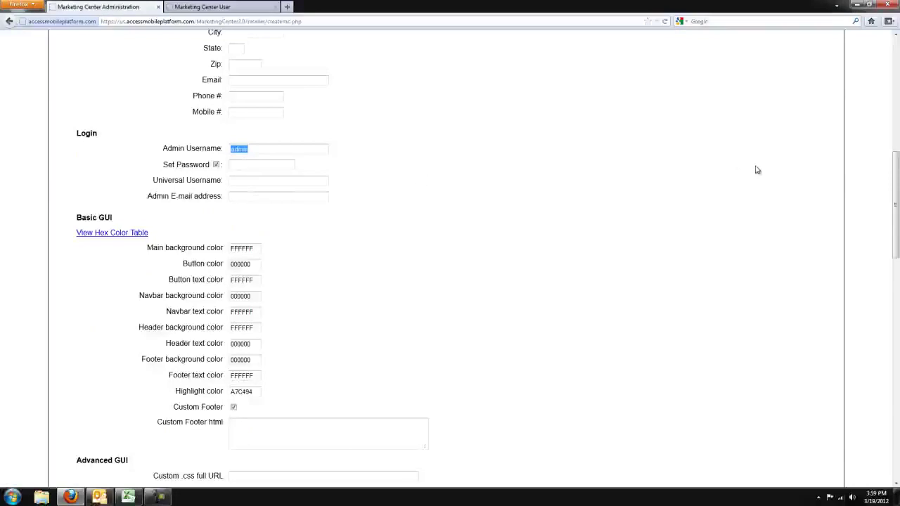
{"action": "type", "text": "church"}
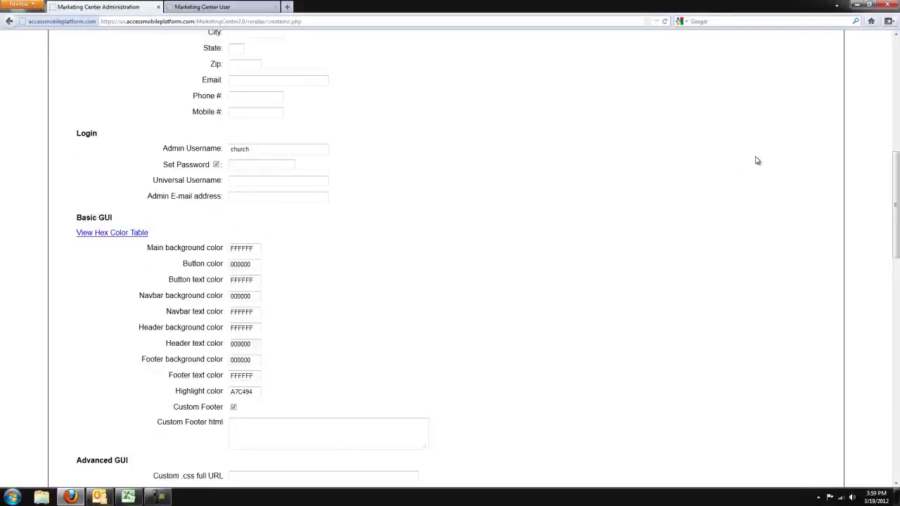
{"action": "type", "text": "example"}
{"action": "left_click_drag", "start_coordinate": [305, 148], "coordinate": [99, 138]}
{"action": "key", "text": "ctrl+c"}
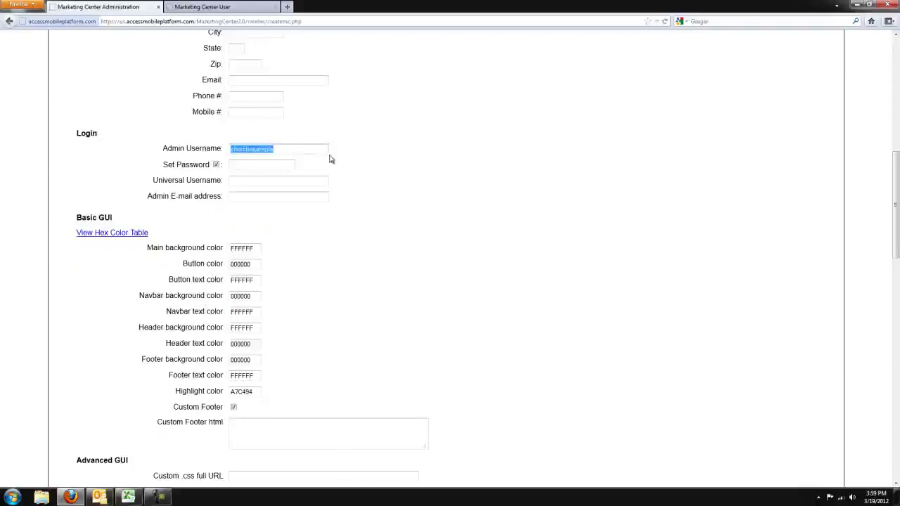
{"action": "left_click", "coordinate": [321, 151]}
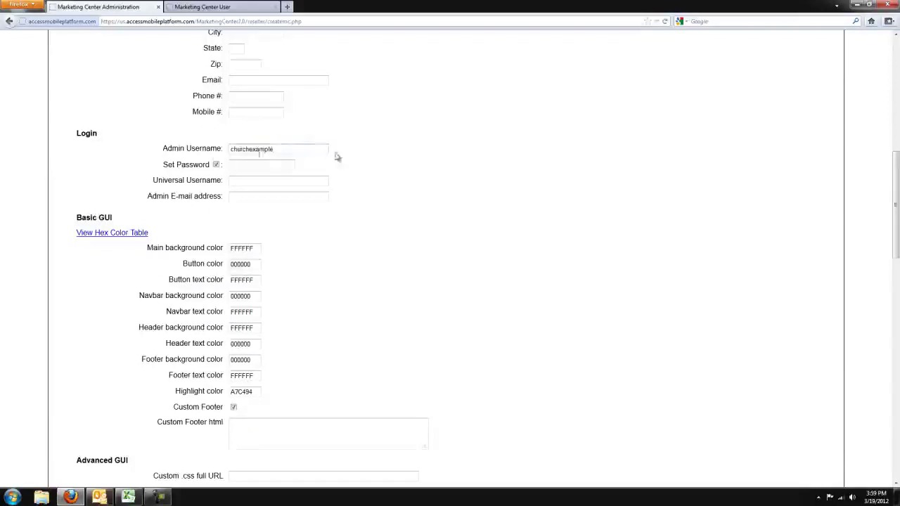
Paste churchexample as the universal username and enter the account password.
{"action": "left_click", "coordinate": [261, 183]}
{"action": "key", "text": "ctrl+v"}
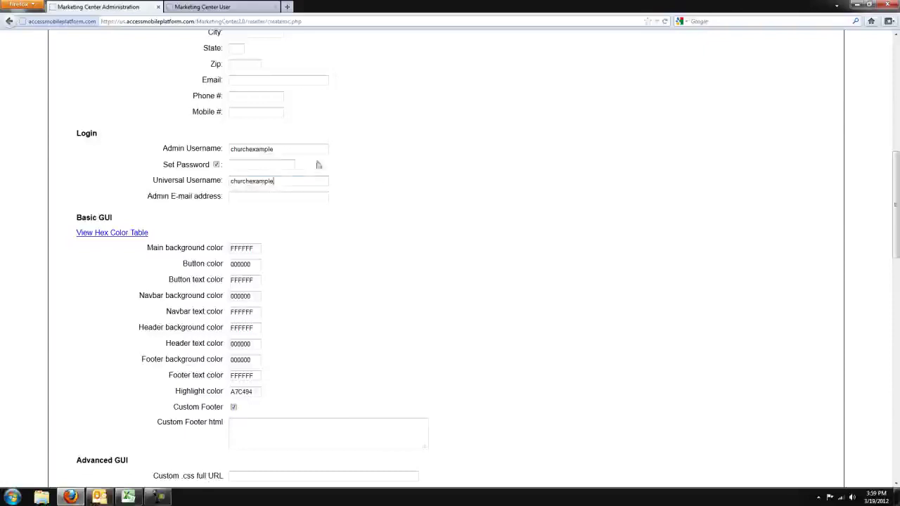
{"action": "left_click", "coordinate": [267, 165]}
{"action": "type", "text": "*********"}
Fill in the admin e-mail address and append 123 to the username.
{"action": "left_click", "coordinate": [315, 192]}
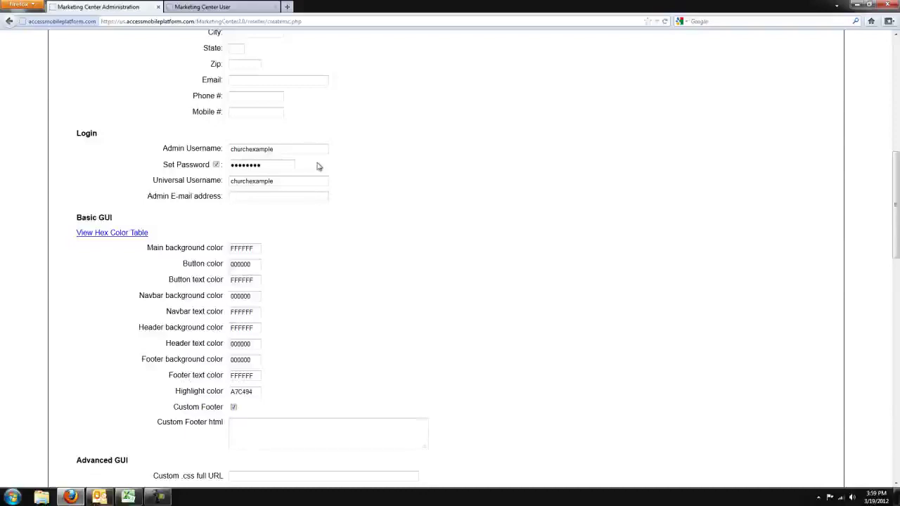
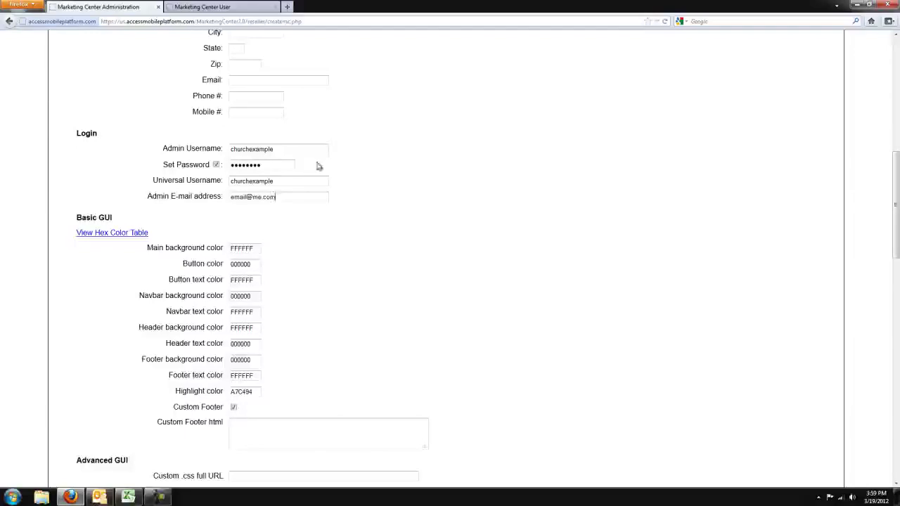
{"action": "left_click", "coordinate": [311, 181]}
{"action": "type", "text": "123"}
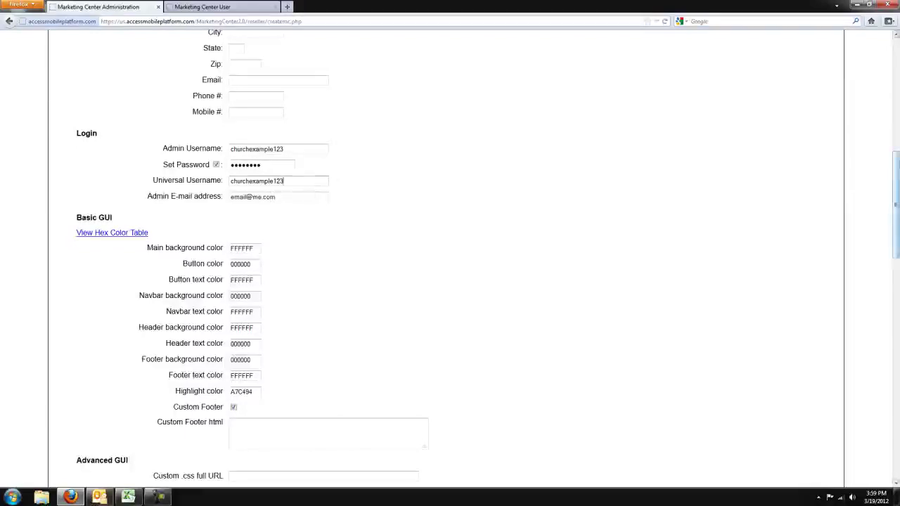
{"action": "scroll", "coordinate": [878, 200], "scroll_direction": "down", "scroll_amount": 5}
{"action": "scroll", "coordinate": [877, 200], "scroll_direction": "up", "scroll_amount": 2}
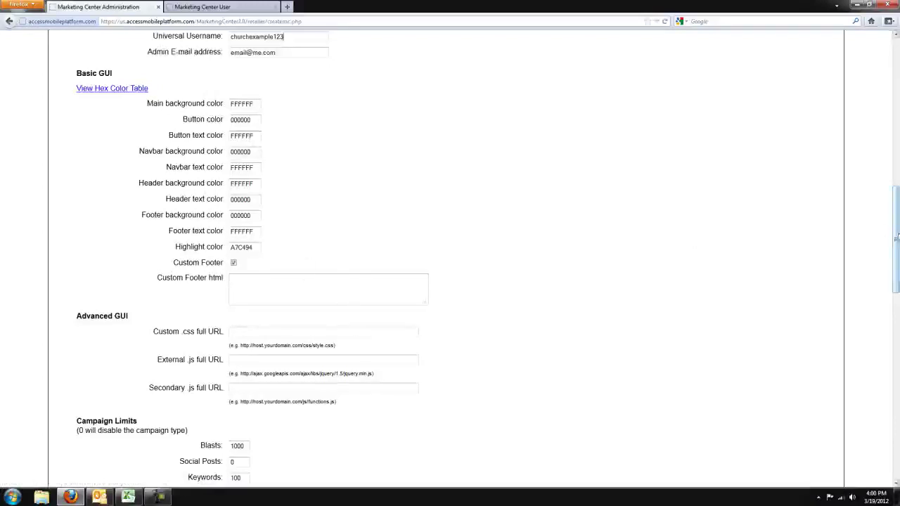
{"action": "scroll", "coordinate": [883, 230], "scroll_direction": "down", "scroll_amount": 2}
{"action": "left_click", "coordinate": [309, 213]}
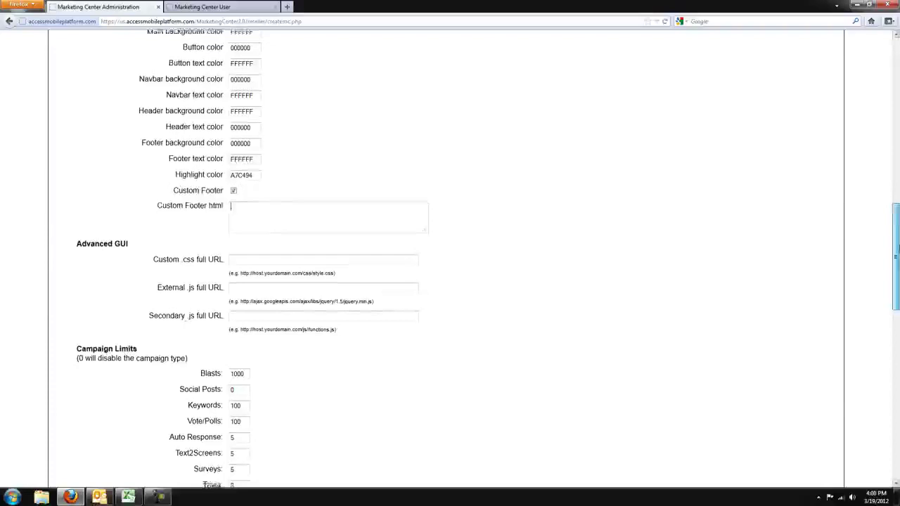
{"action": "scroll", "coordinate": [895, 257], "scroll_direction": "down", "scroll_amount": 1}
{"action": "left_click_drag", "start_coordinate": [134, 215], "coordinate": [37, 207]}
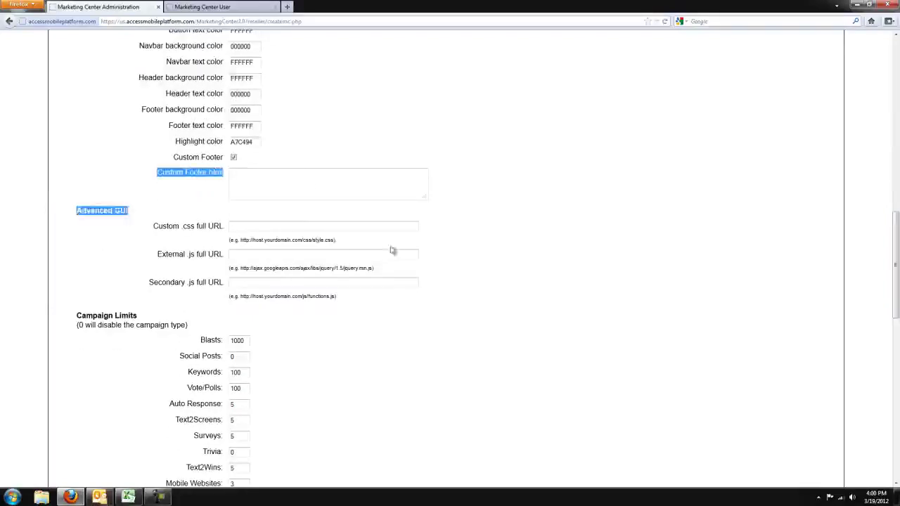
{"action": "left_click", "coordinate": [298, 228]}
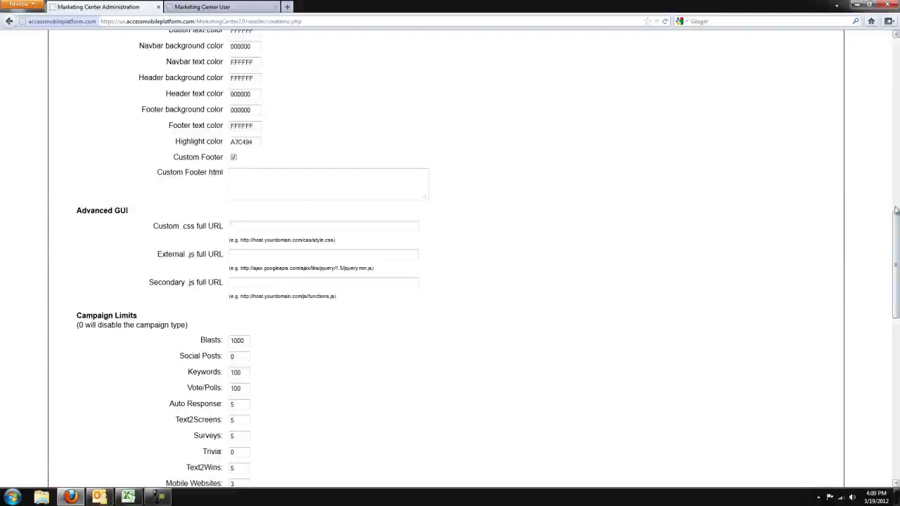
{"action": "scroll", "coordinate": [852, 272], "scroll_direction": "down", "scroll_amount": 5}
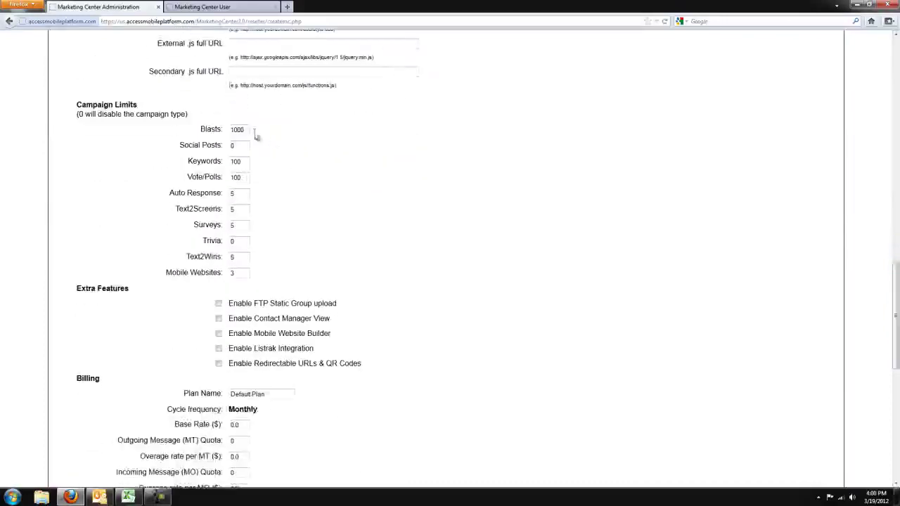
Keep Blasts at 1000 and Keywords at 100; set Social Posts to 3 and Auto Response to 0.
{"action": "left_click_drag", "start_coordinate": [247, 129], "coordinate": [219, 129]}
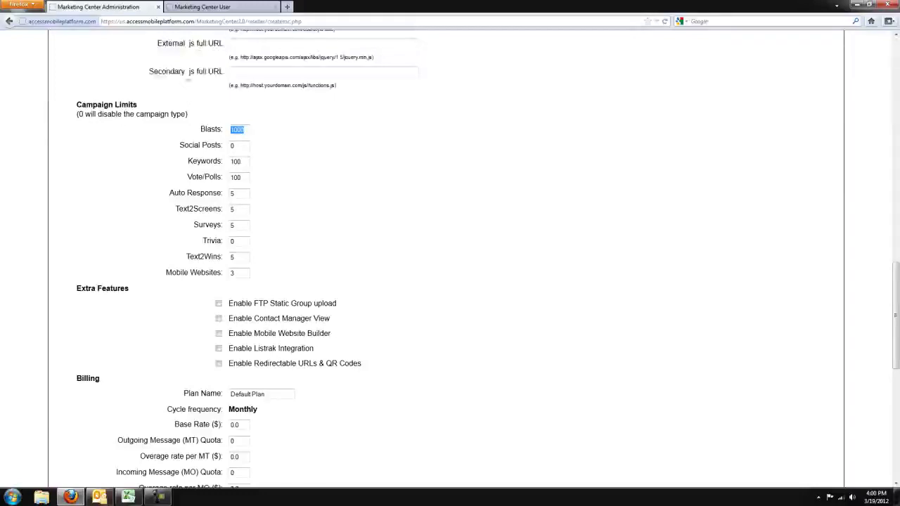
{"action": "left_click", "coordinate": [246, 132]}
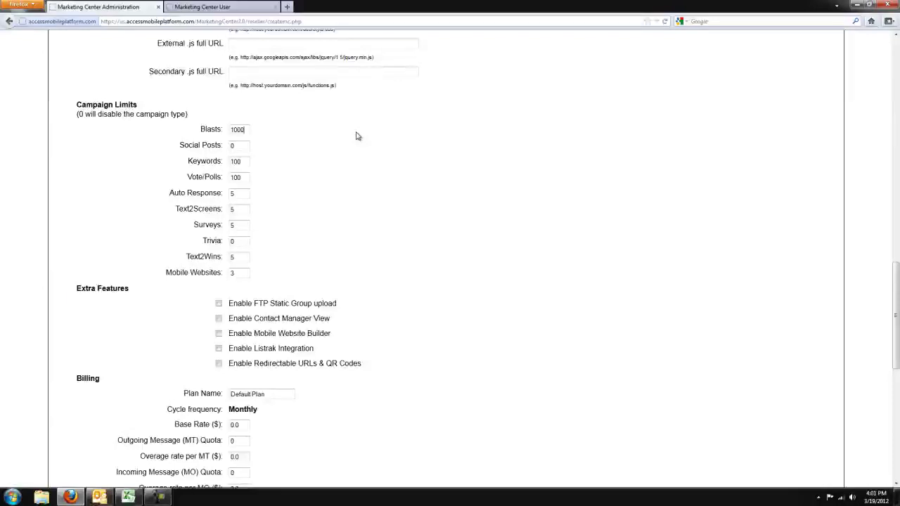
{"action": "left_click", "coordinate": [239, 145]}
{"action": "double_click", "coordinate": [240, 145]}
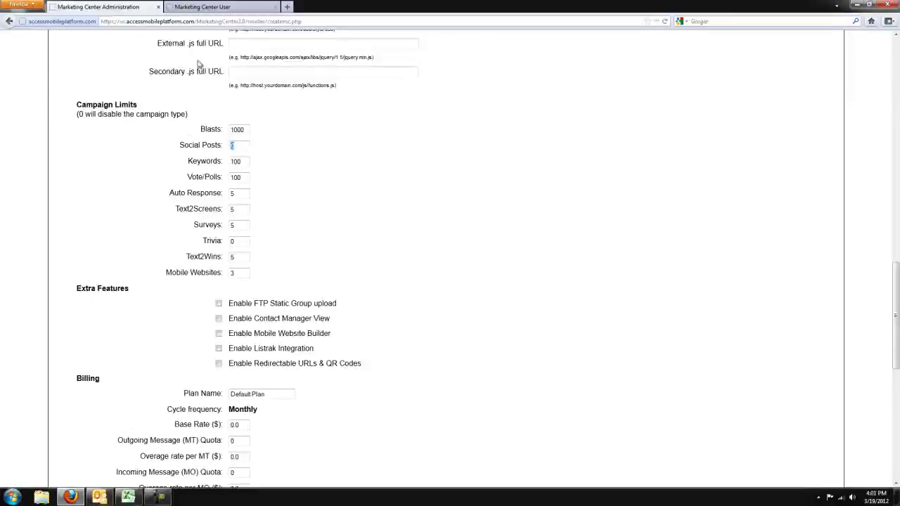
{"action": "type", "text": "3"}
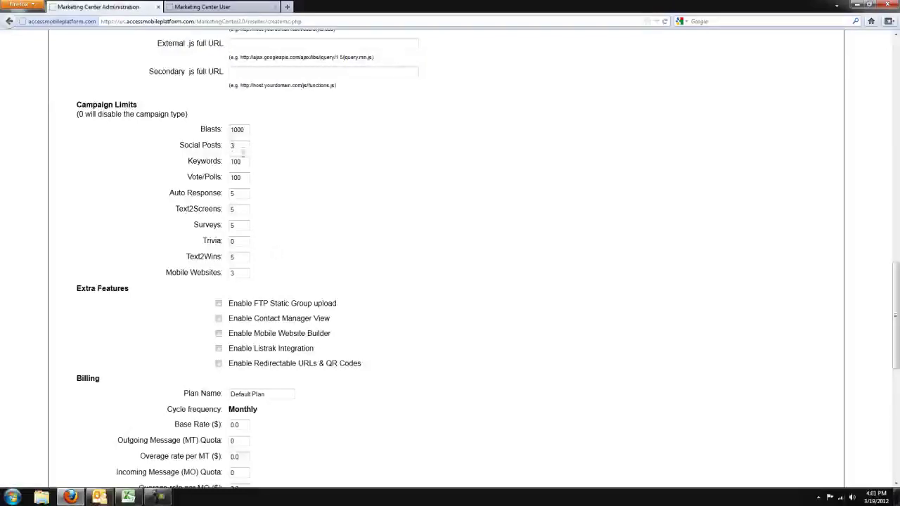
{"action": "left_click", "coordinate": [245, 164]}
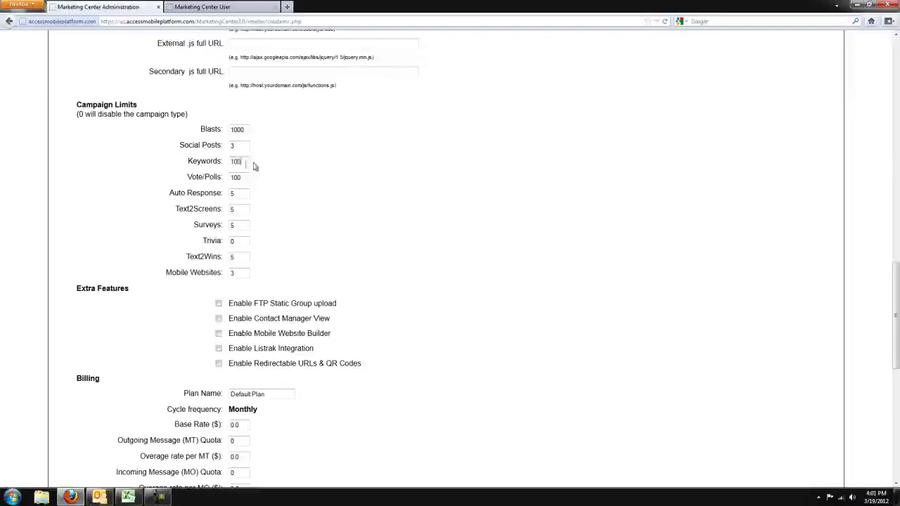
{"action": "left_click_drag", "start_coordinate": [242, 161], "coordinate": [183, 167]}
{"action": "left_click", "coordinate": [248, 162]}
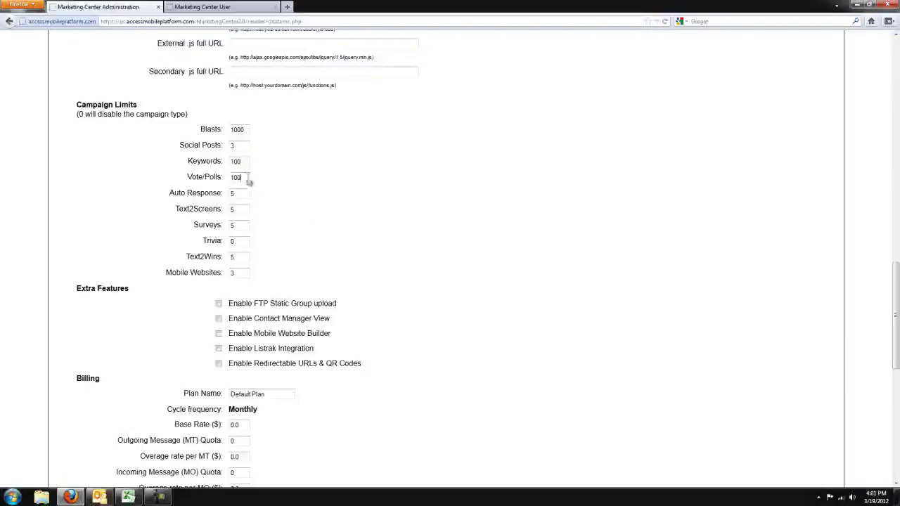
{"action": "left_click_drag", "start_coordinate": [249, 194], "coordinate": [61, 194]}
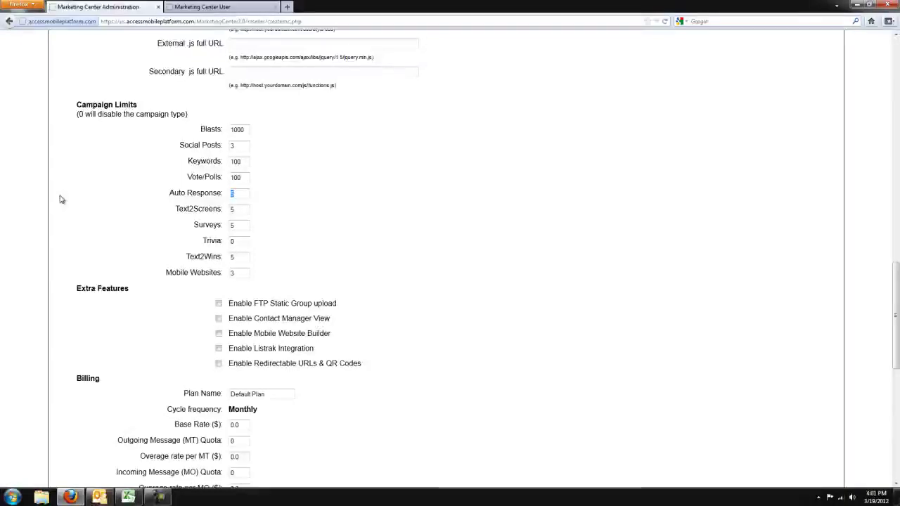
{"action": "type", "text": "0"}
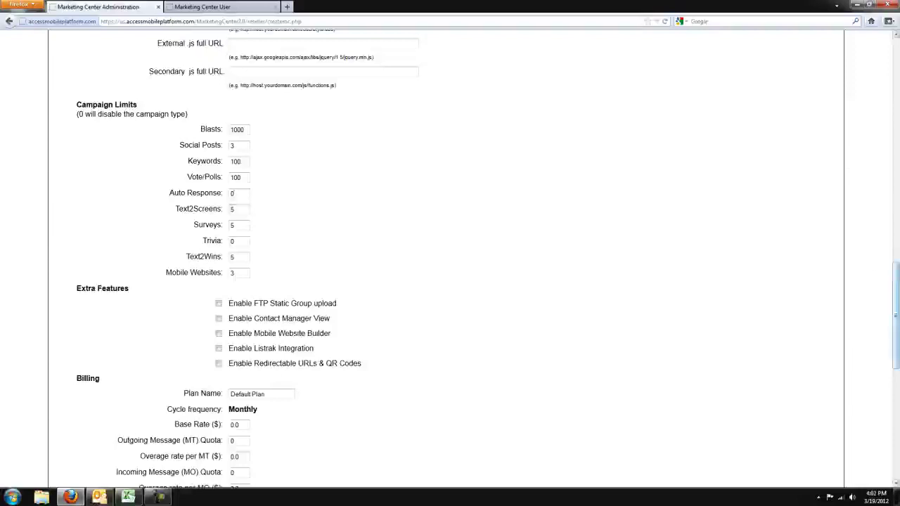
Enable FTP static group upload, Mobile Website Builder, Listrak and Redirectable URLs & QR Codes, leaving Contact Manager View off.
{"action": "scroll", "coordinate": [884, 274], "scroll_direction": "down", "scroll_amount": 5}
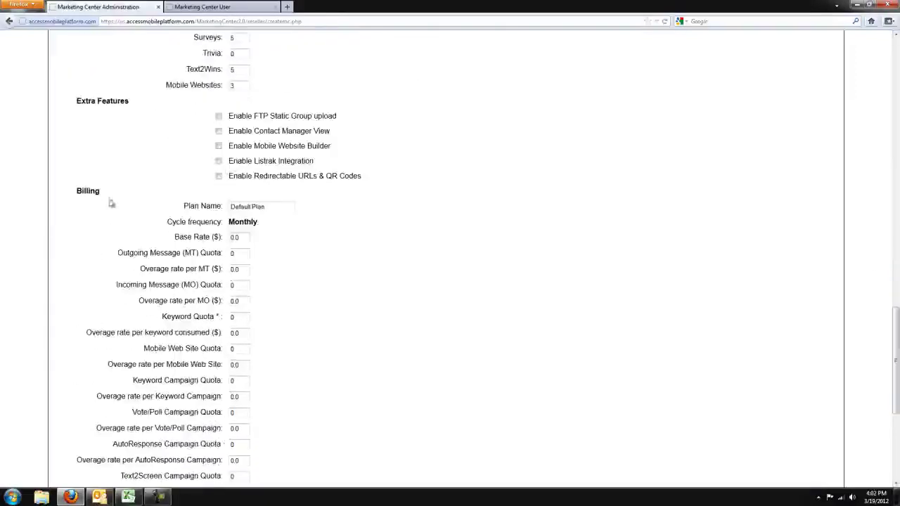
{"action": "left_click", "coordinate": [219, 116]}
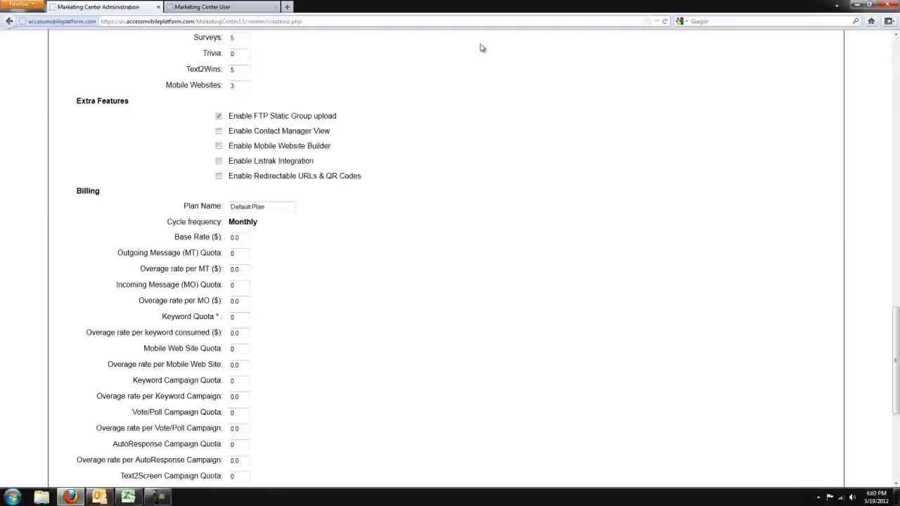
{"action": "left_click", "coordinate": [219, 131]}
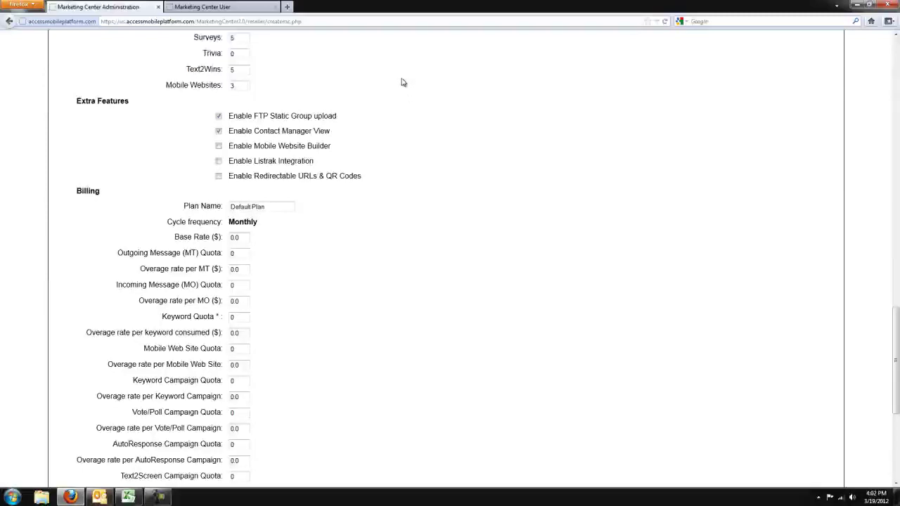
{"action": "left_click", "coordinate": [218, 131]}
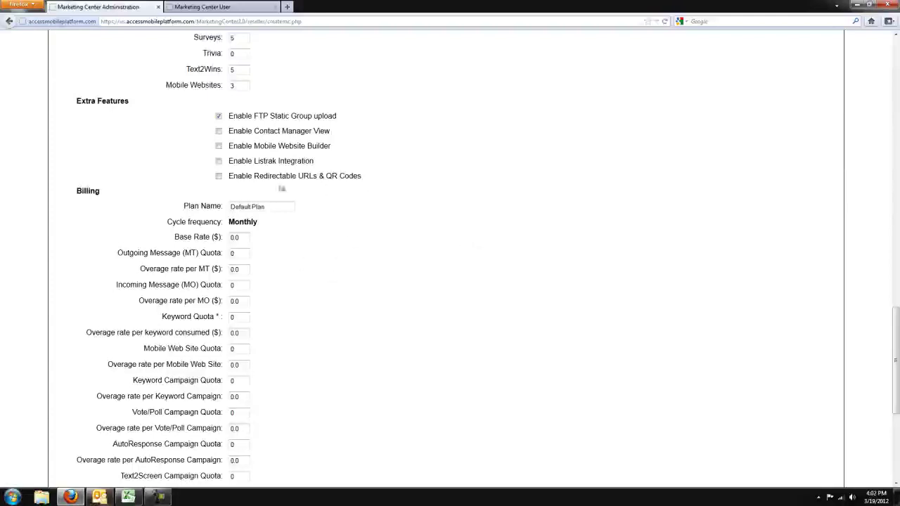
{"action": "left_click", "coordinate": [219, 145]}
{"action": "left_click", "coordinate": [218, 161]}
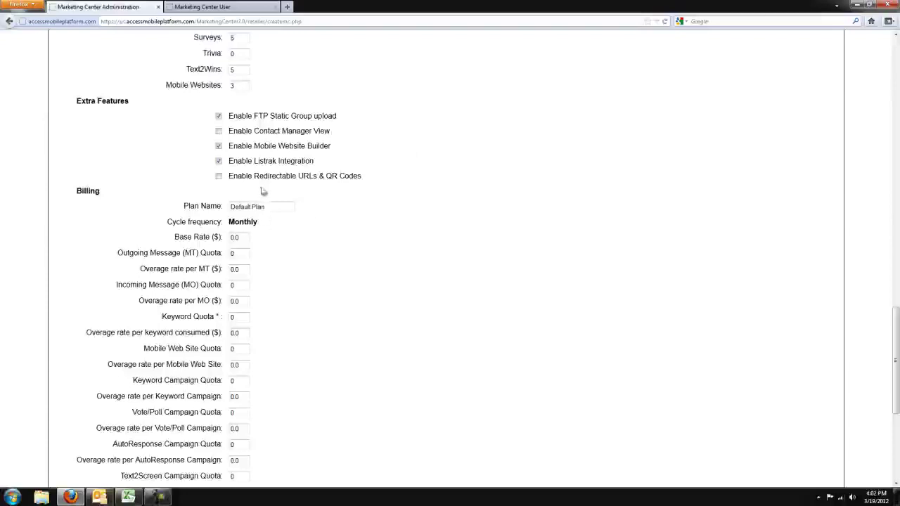
{"action": "left_click", "coordinate": [219, 177]}
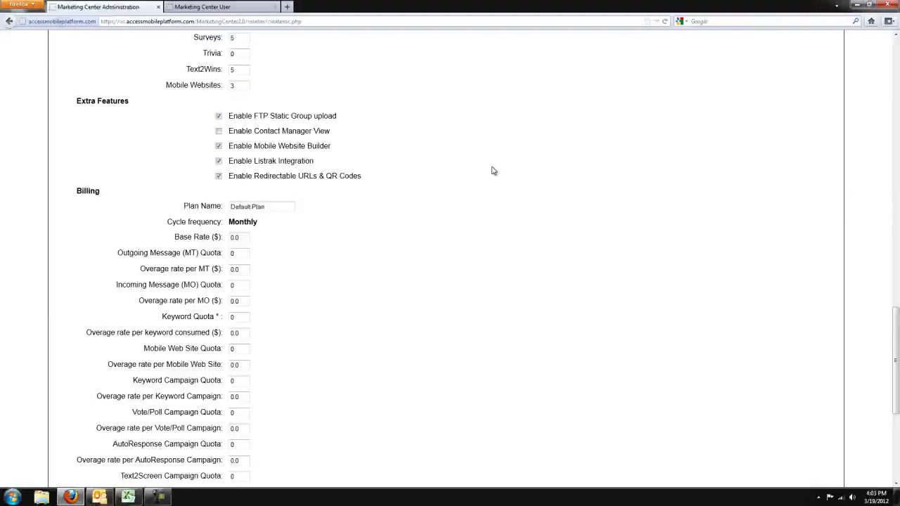
{"action": "scroll", "coordinate": [576, 232], "scroll_direction": "down", "scroll_amount": 2}
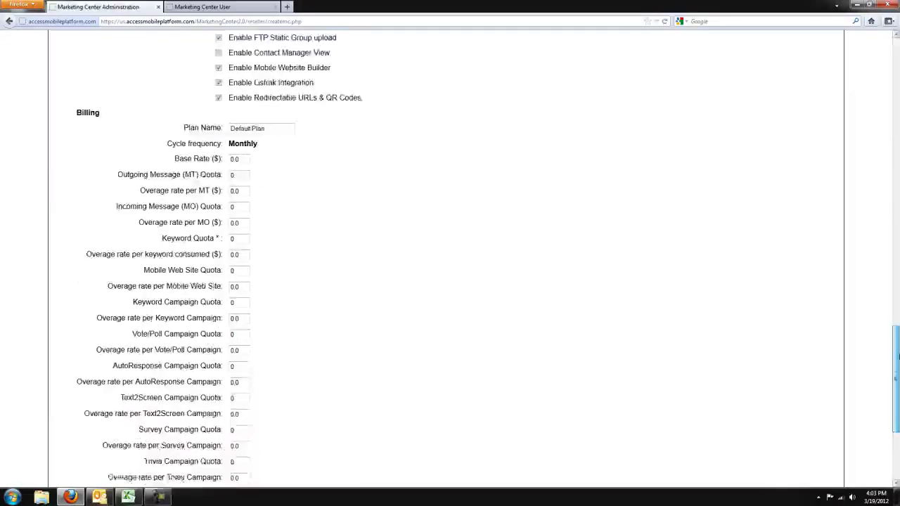
Rename the billing plan to Silver Package and set its base rate to 49.99.
{"action": "left_click_drag", "start_coordinate": [293, 125], "coordinate": [325, 150]}
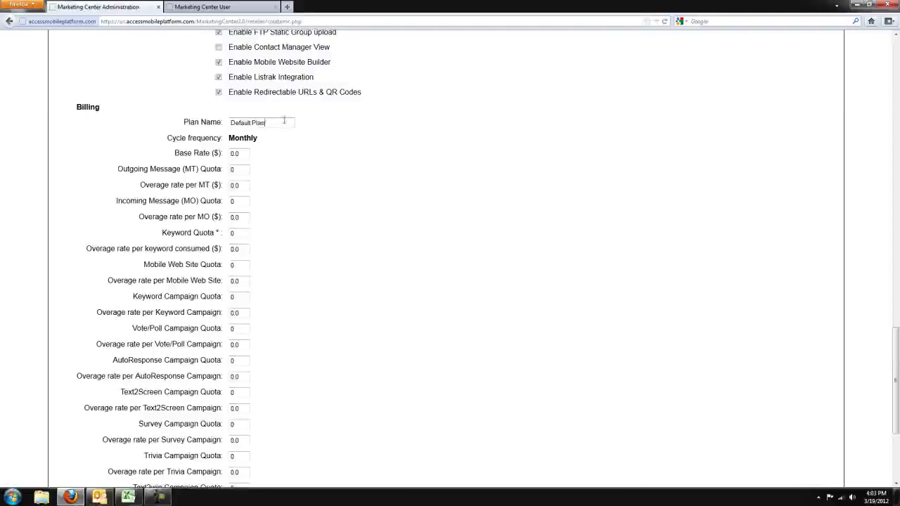
{"action": "key", "text": "ctrl+a"}
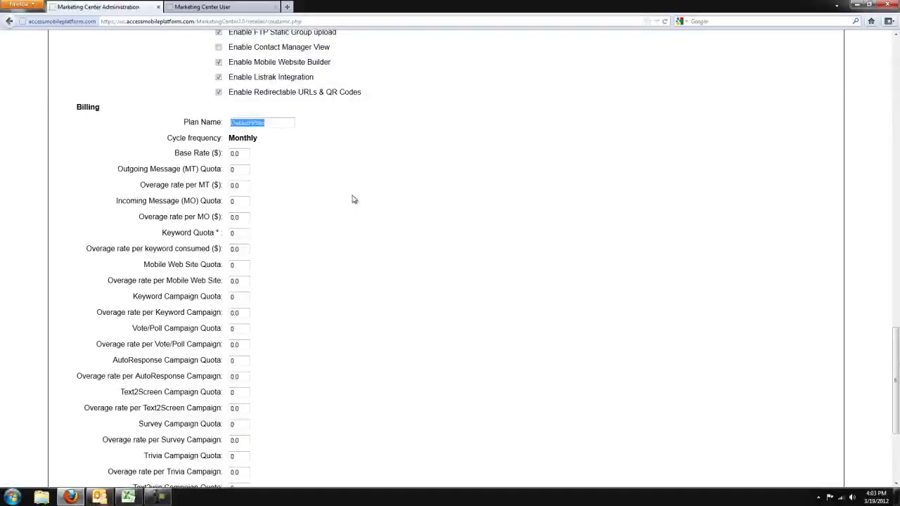
{"action": "type", "text": "Silver Package"}
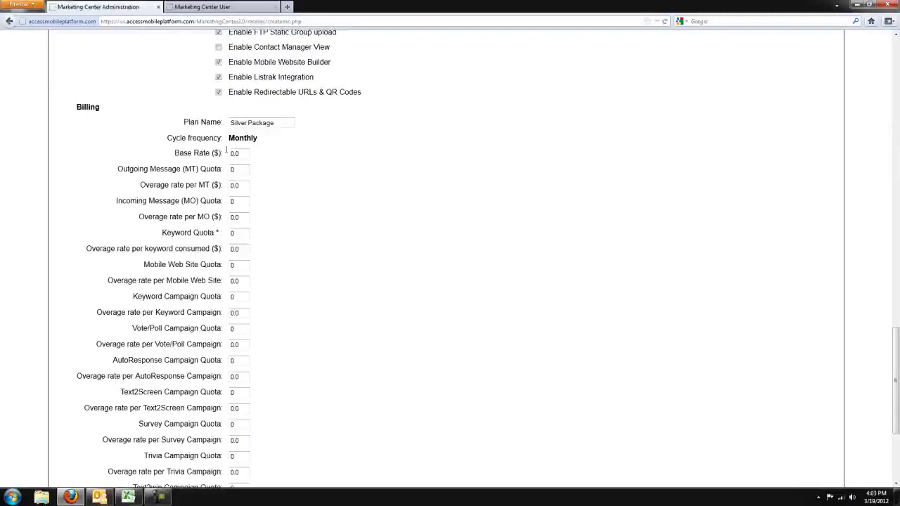
{"action": "left_click", "coordinate": [244, 153]}
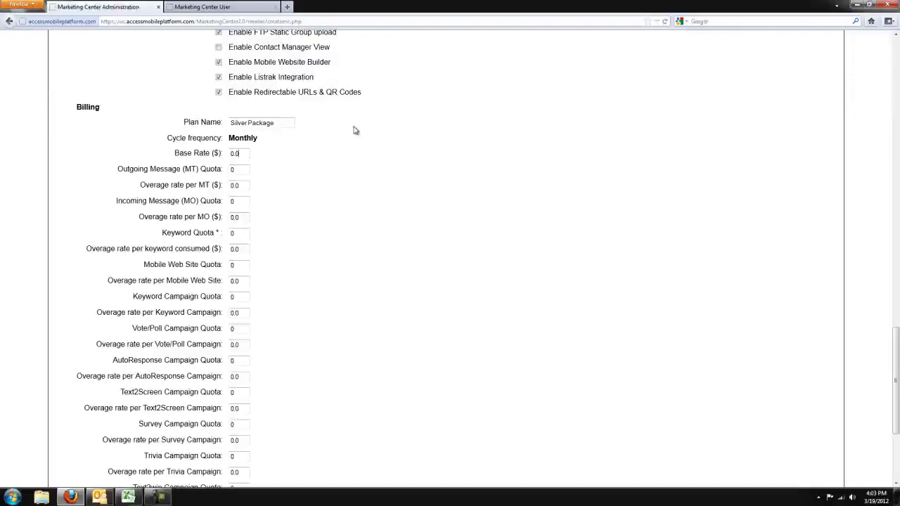
{"action": "key", "text": "ctrl+a"}
{"action": "type", "text": "45"}
{"action": "type", "text": ".99"}
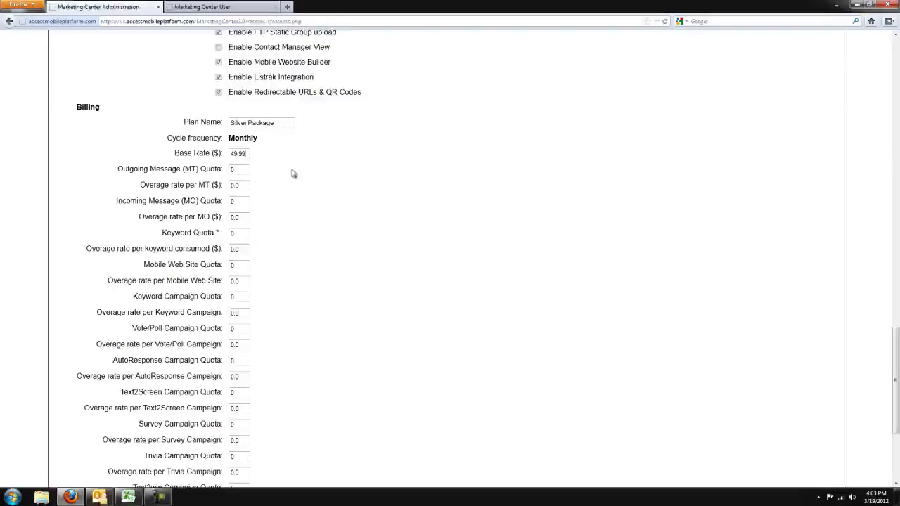
Set the outgoing message quota to 300 with a 0.05 overage rate per MT.
{"action": "left_click", "coordinate": [251, 169]}
{"action": "key", "text": "ctrl+a"}
{"action": "key", "text": "BackSpace"}
{"action": "type", "text": "300"}
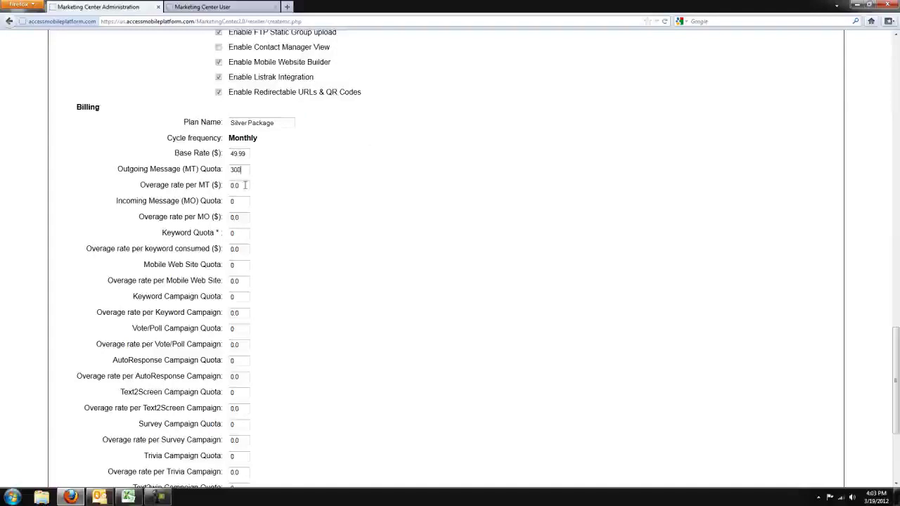
{"action": "left_click", "coordinate": [244, 184]}
{"action": "type", "text": "5"}
{"action": "left_click", "coordinate": [242, 204]}
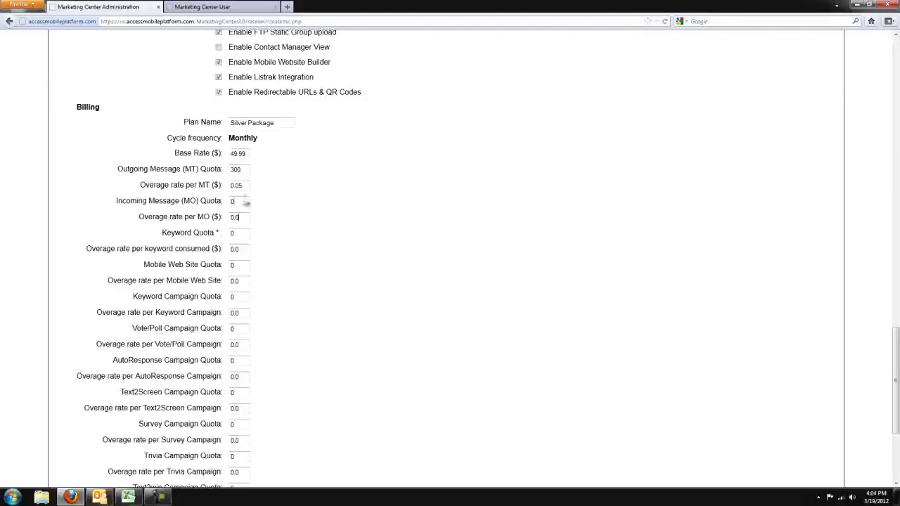
Set the incoming message quota to 300 with a 0.065 overage rate per MO.
{"action": "key", "text": "BackSpace"}
{"action": "type", "text": "300"}
{"action": "left_click", "coordinate": [248, 217]}
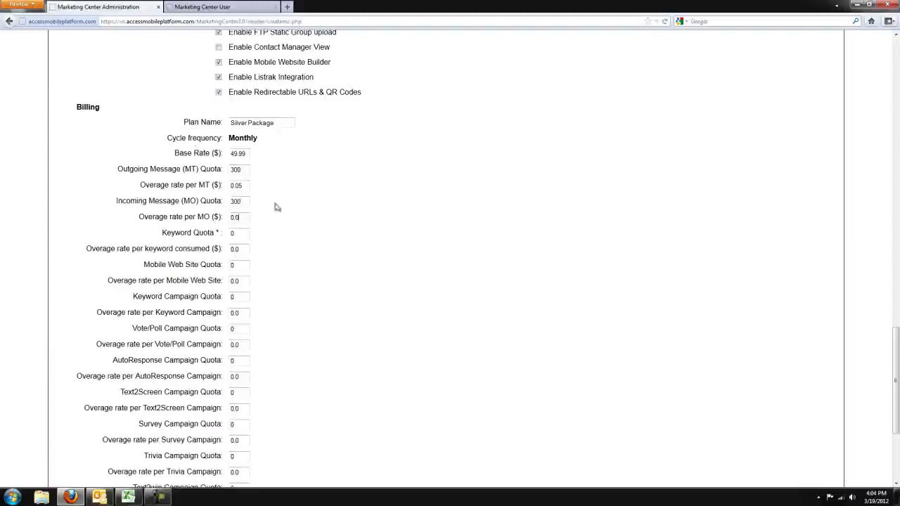
{"action": "type", "text": "65"}
Set keyword quota 2 with 10.00 overage, and mobile website overage rate 99.00.
{"action": "key", "text": "Tab"}
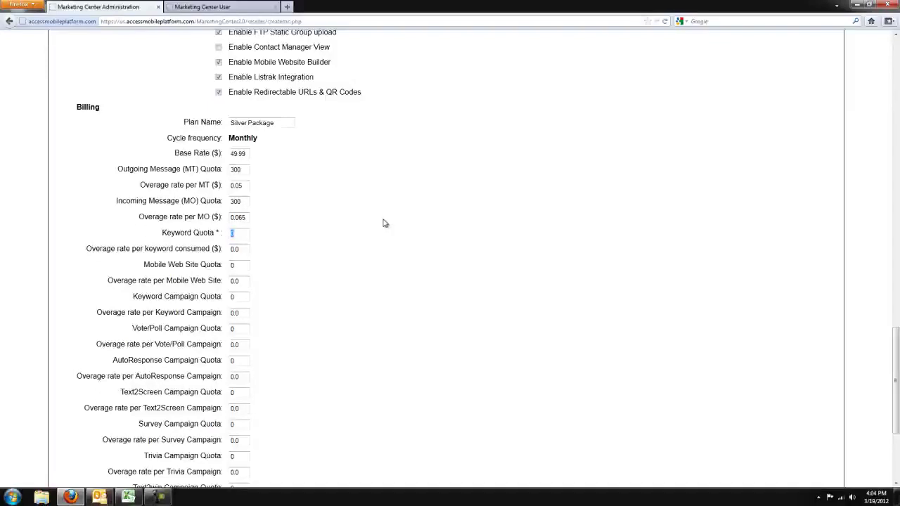
{"action": "type", "text": "2"}
{"action": "double_click", "coordinate": [246, 251]}
{"action": "type", "text": "10.000"}
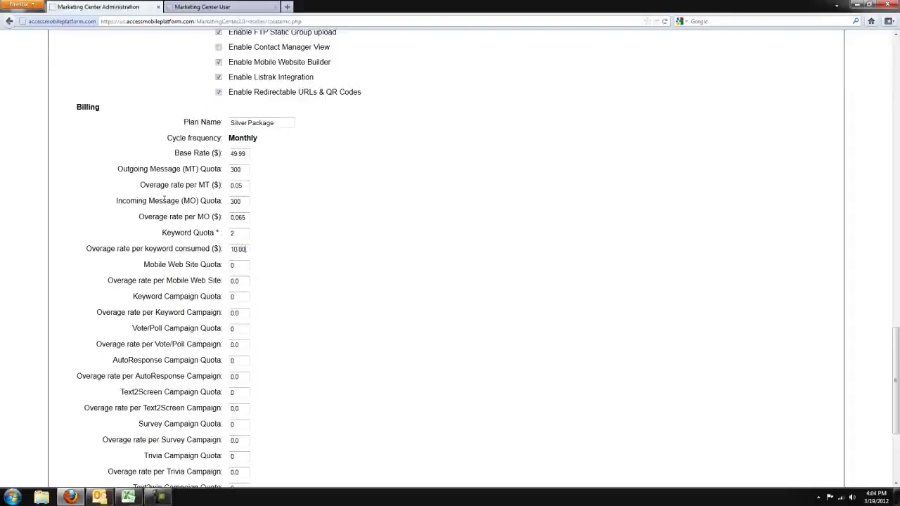
{"action": "double_click", "coordinate": [245, 265]}
{"action": "left_click", "coordinate": [243, 282]}
{"action": "key", "text": "BackSpace"}
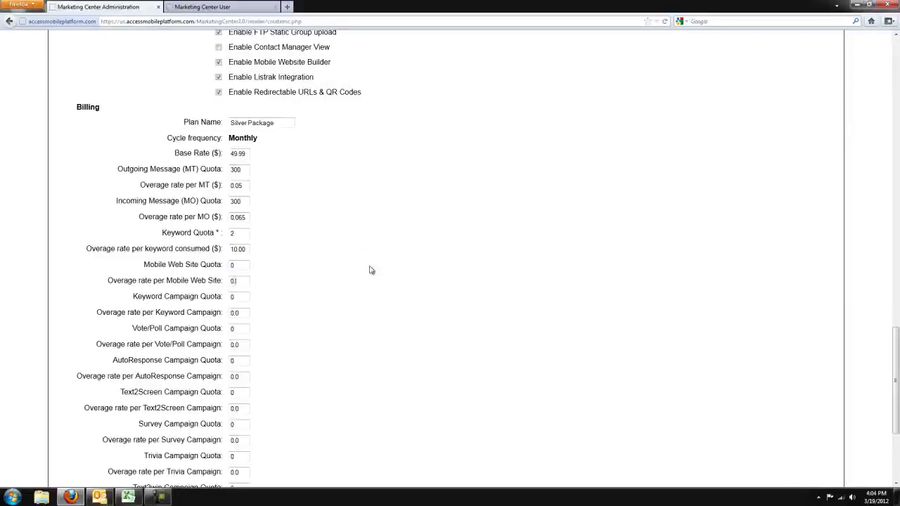
{"action": "key", "text": "BackSpace"}
{"action": "key", "text": "BackSpace"}
{"action": "type", "text": "99.00"}
{"action": "left_click_drag", "start_coordinate": [894, 332], "coordinate": [895, 357]}
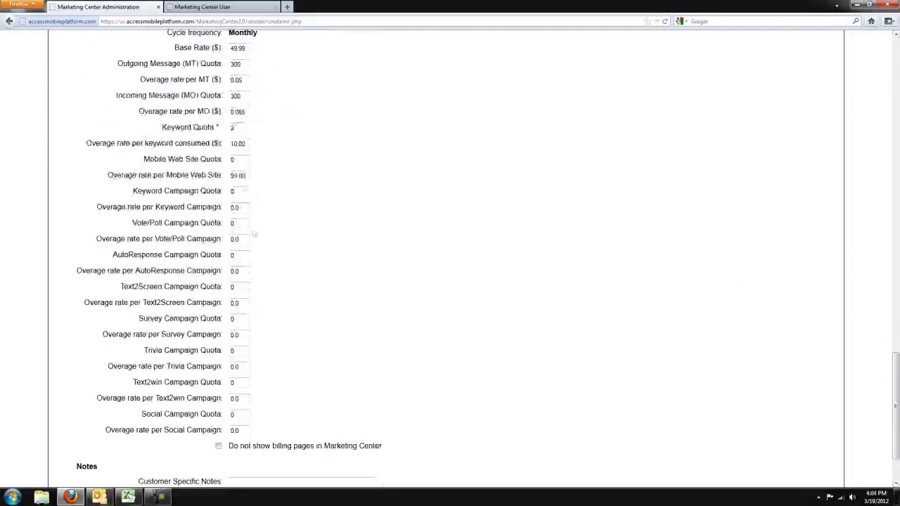
Set Keyword Campaign Quota to 1 at a 10.00 overage rate, leaving other campaign quotas at 0.
{"action": "left_click", "coordinate": [246, 190]}
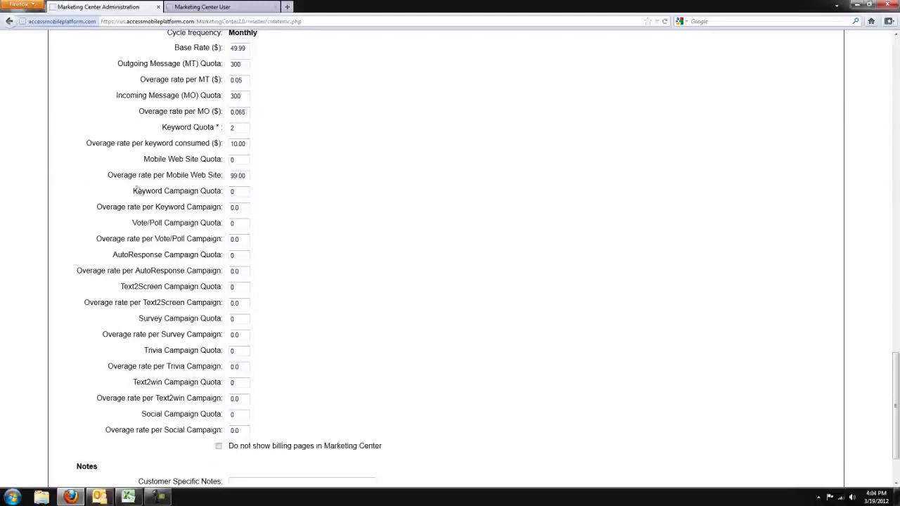
{"action": "left_click_drag", "start_coordinate": [136, 191], "coordinate": [198, 192]}
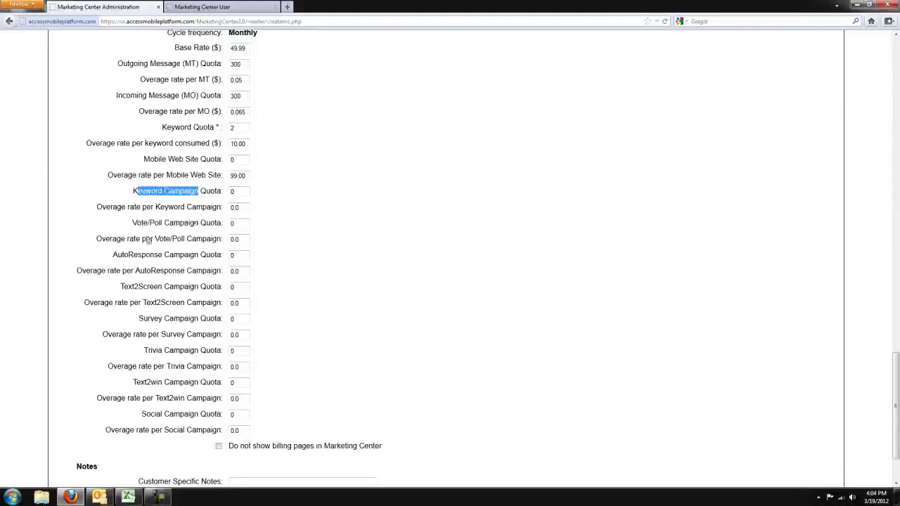
{"action": "left_click_drag", "start_coordinate": [139, 223], "coordinate": [225, 223]}
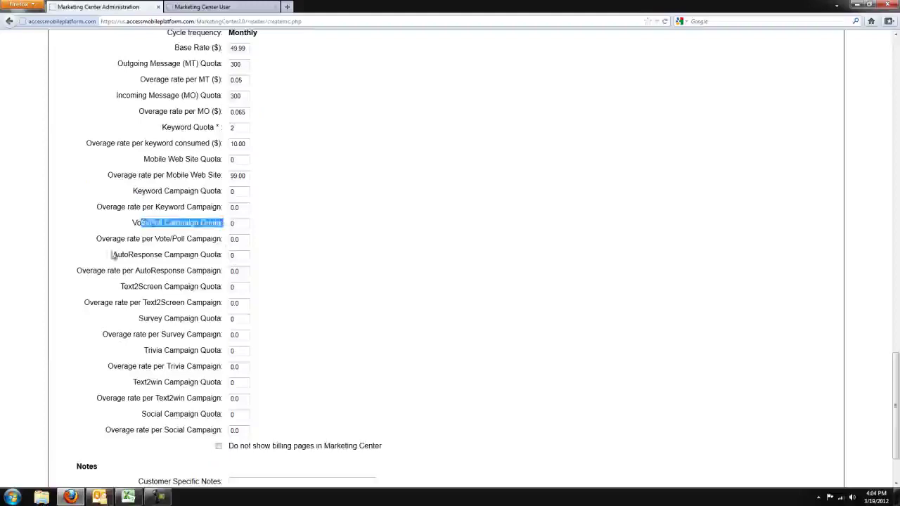
{"action": "left_click_drag", "start_coordinate": [112, 255], "coordinate": [186, 255]}
{"action": "left_click", "coordinate": [190, 254]}
{"action": "left_click_drag", "start_coordinate": [245, 195], "coordinate": [127, 194]}
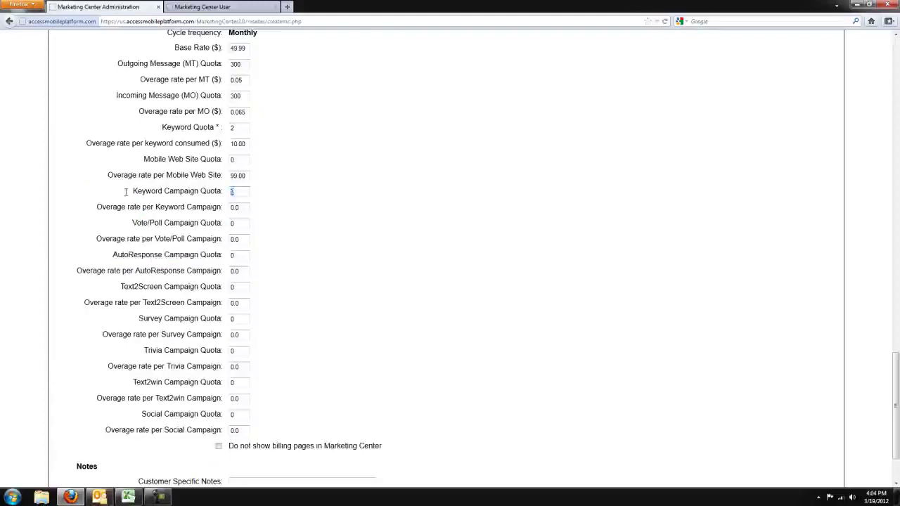
{"action": "type", "text": "1"}
{"action": "key", "text": "Tab"}
{"action": "type", "text": "10.00"}
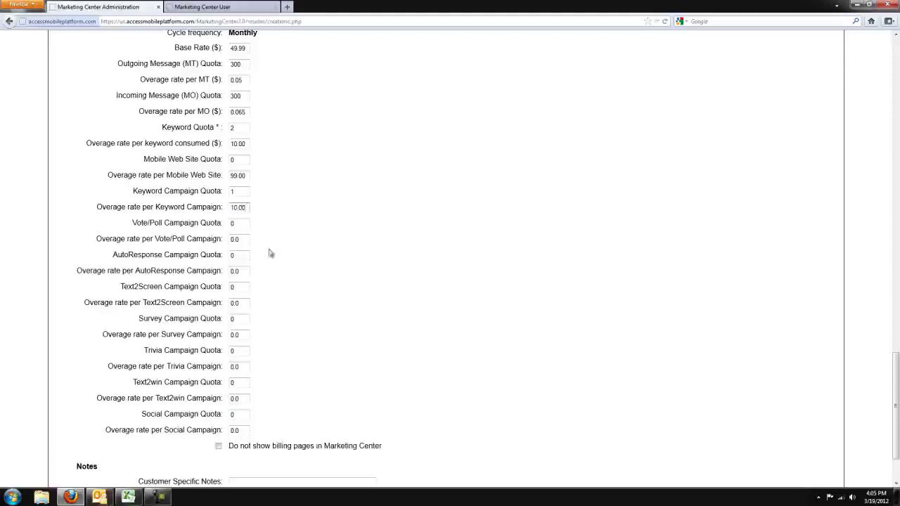
{"action": "left_click", "coordinate": [243, 223]}
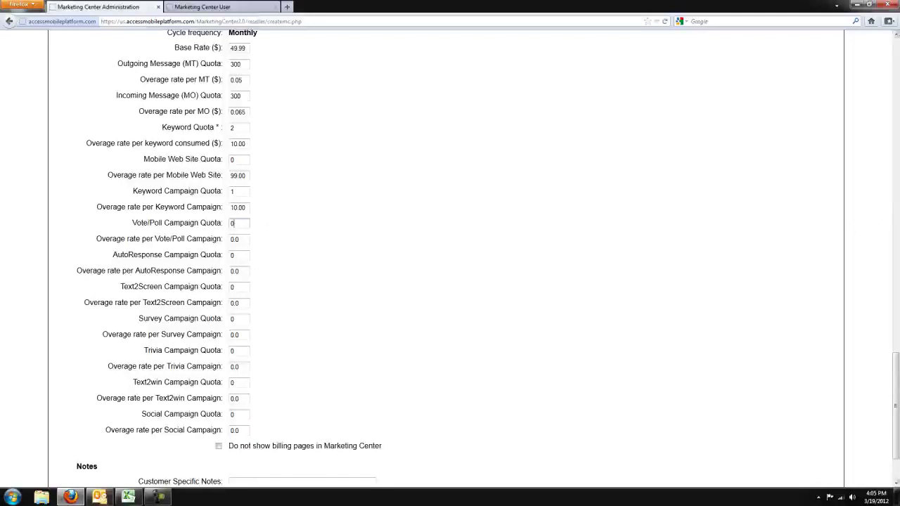
{"action": "scroll", "coordinate": [895, 406], "scroll_direction": "down", "scroll_amount": 2}
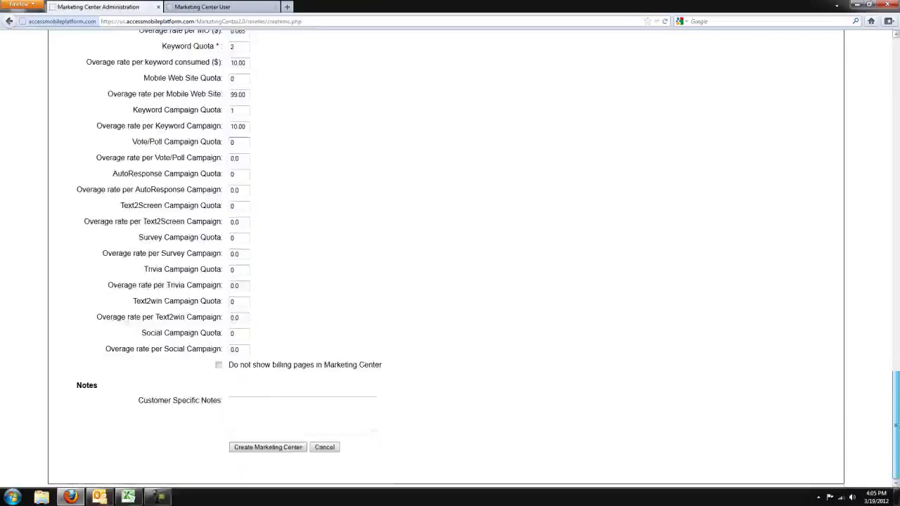
Hide billing pages from the client, create the Marketing Center, and dismiss the save-password prompt.
{"action": "left_click", "coordinate": [220, 366]}
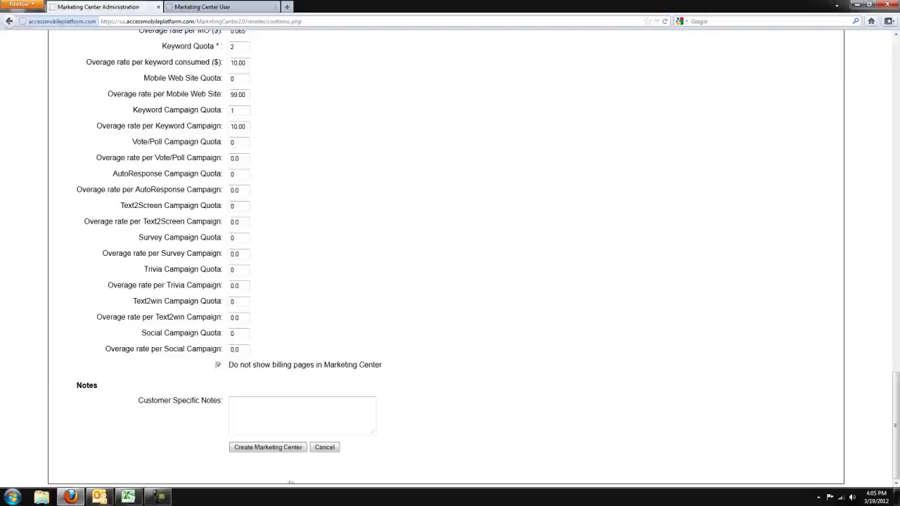
{"action": "left_click", "coordinate": [237, 407]}
{"action": "left_click", "coordinate": [300, 448]}
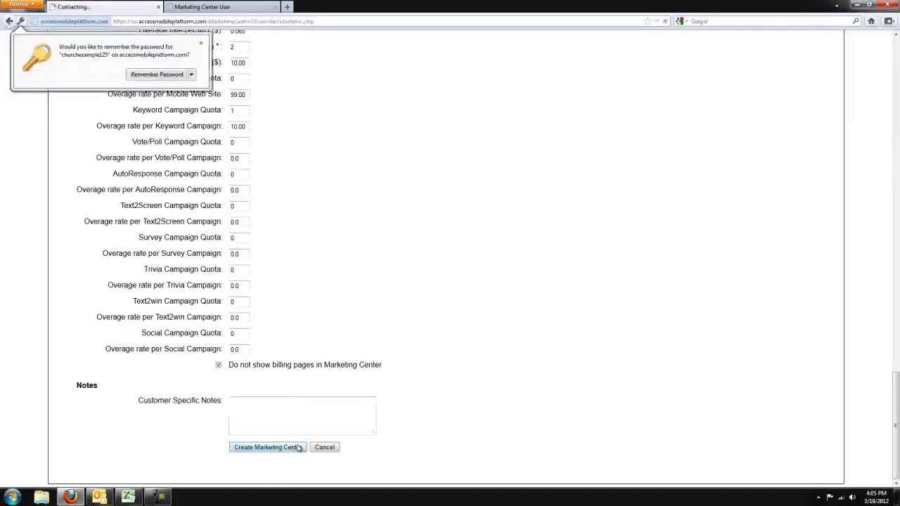
{"action": "left_click", "coordinate": [203, 44]}
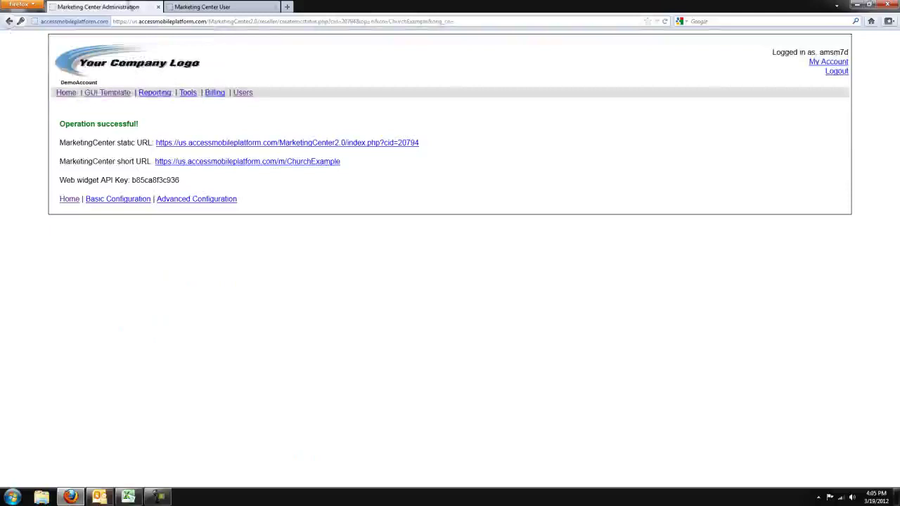
{"action": "left_click", "coordinate": [70, 200]}
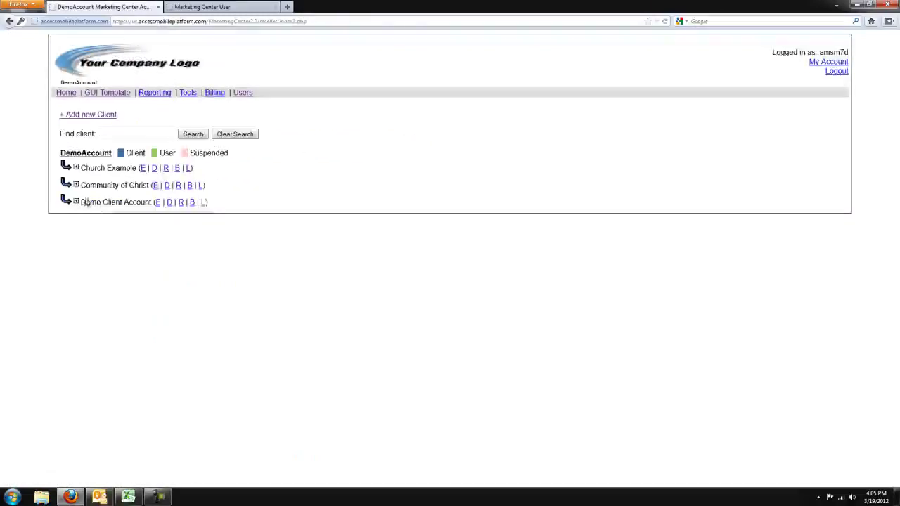
Check that Church Example appears in the client list, then open usage reporting for Demo Client Account.
{"action": "left_click_drag", "start_coordinate": [81, 202], "coordinate": [158, 202]}
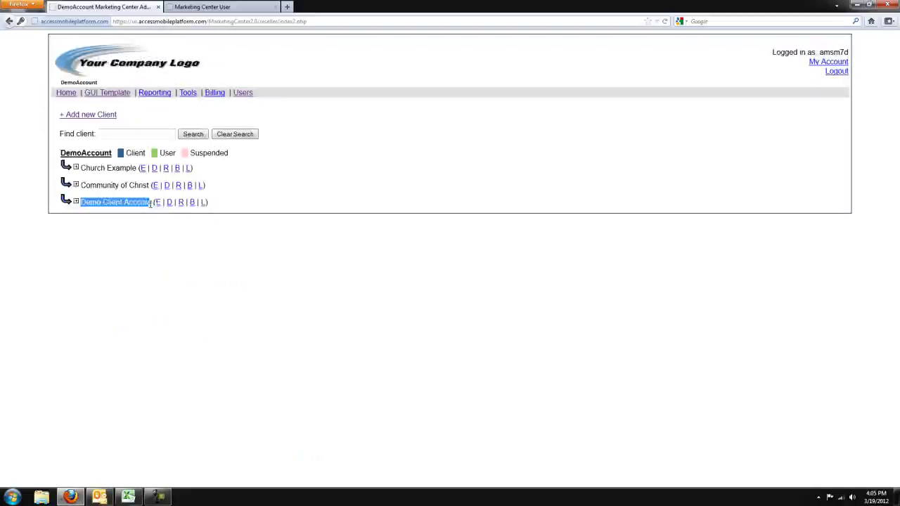
{"action": "left_click", "coordinate": [272, 188]}
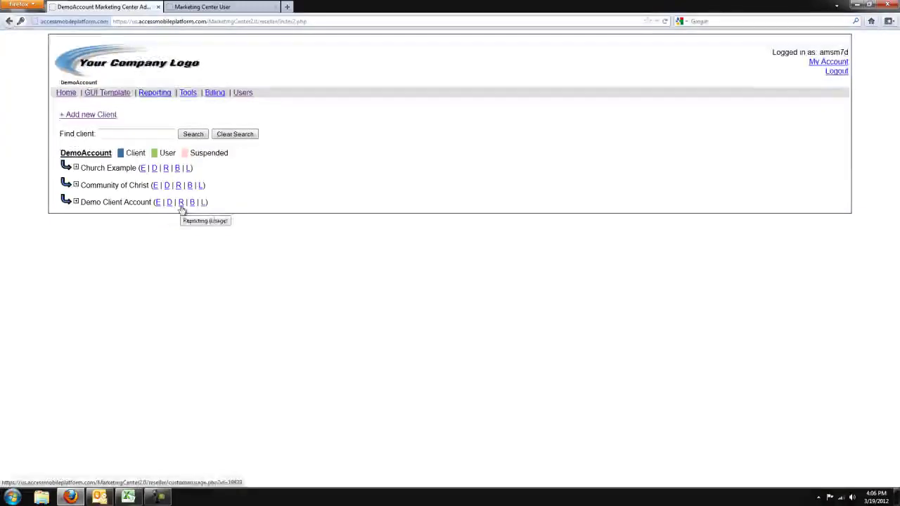
{"action": "left_click", "coordinate": [182, 203]}
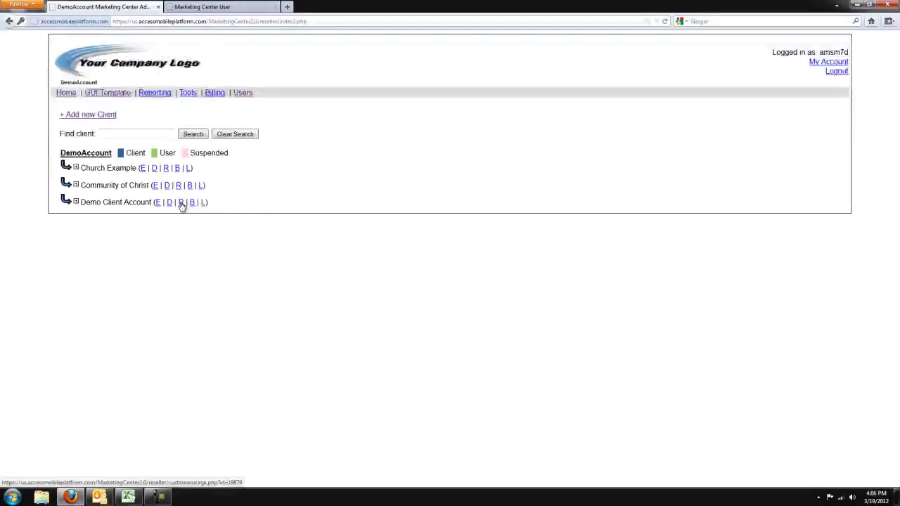